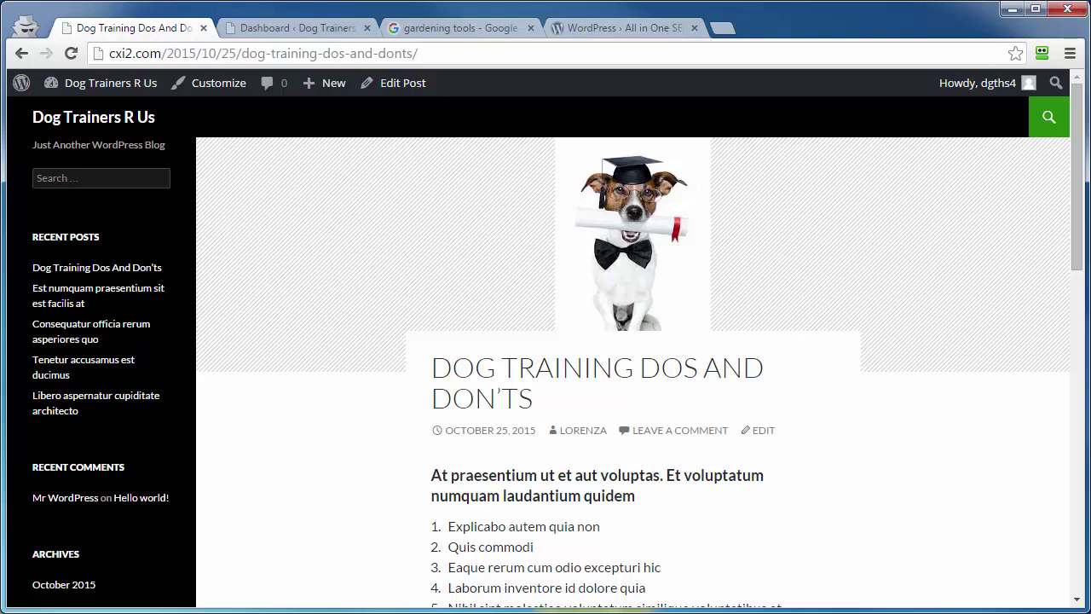
Go to the site's dashboard and search the new plugins page for "all in one seo pack"
{"action": "left_click", "coordinate": [279, 31]}
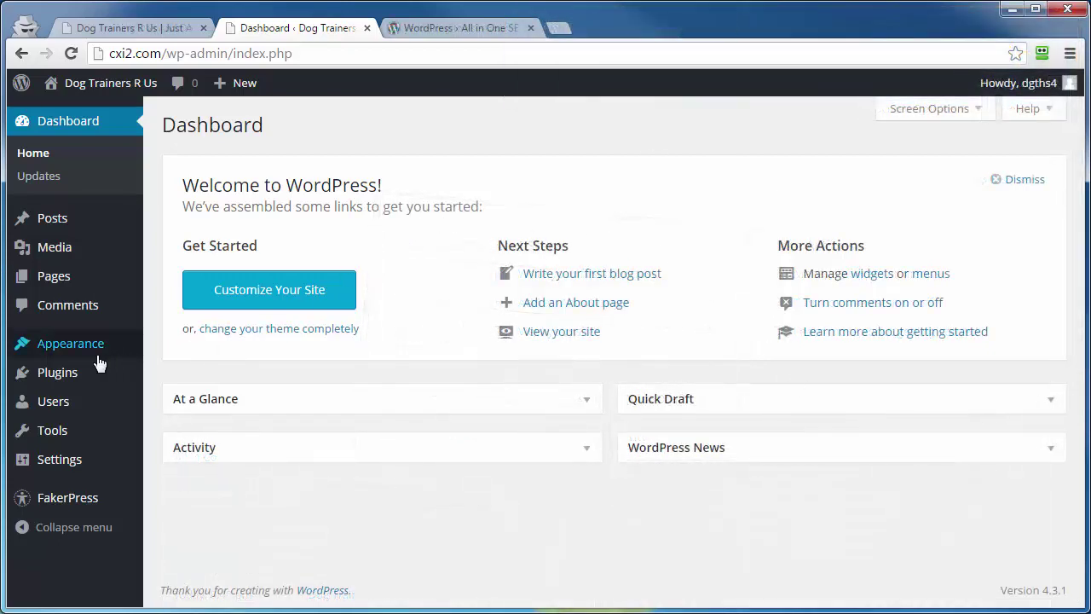
{"action": "mouse_move", "coordinate": [49, 383]}
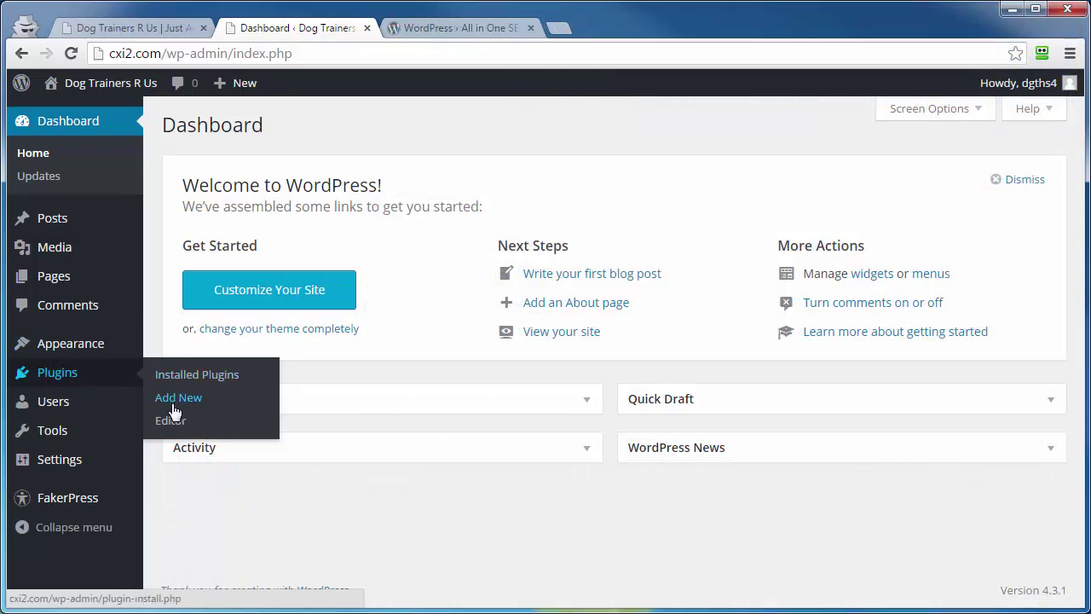
{"action": "left_click", "coordinate": [175, 399]}
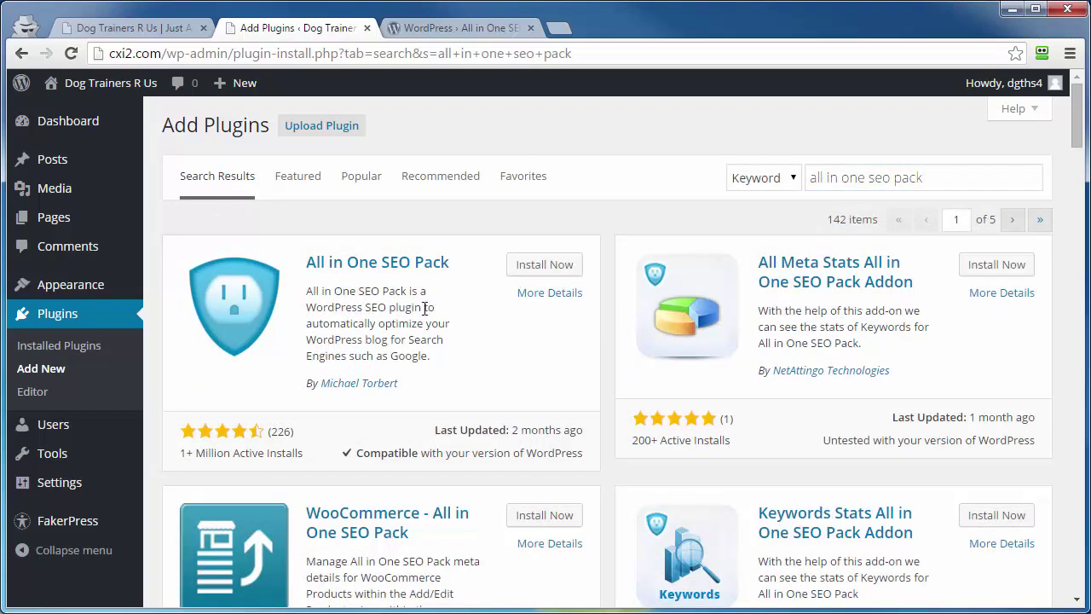
Install and activate the All in One SEO Pack plugin, dismissing its welcome notice
{"action": "left_click", "coordinate": [537, 270]}
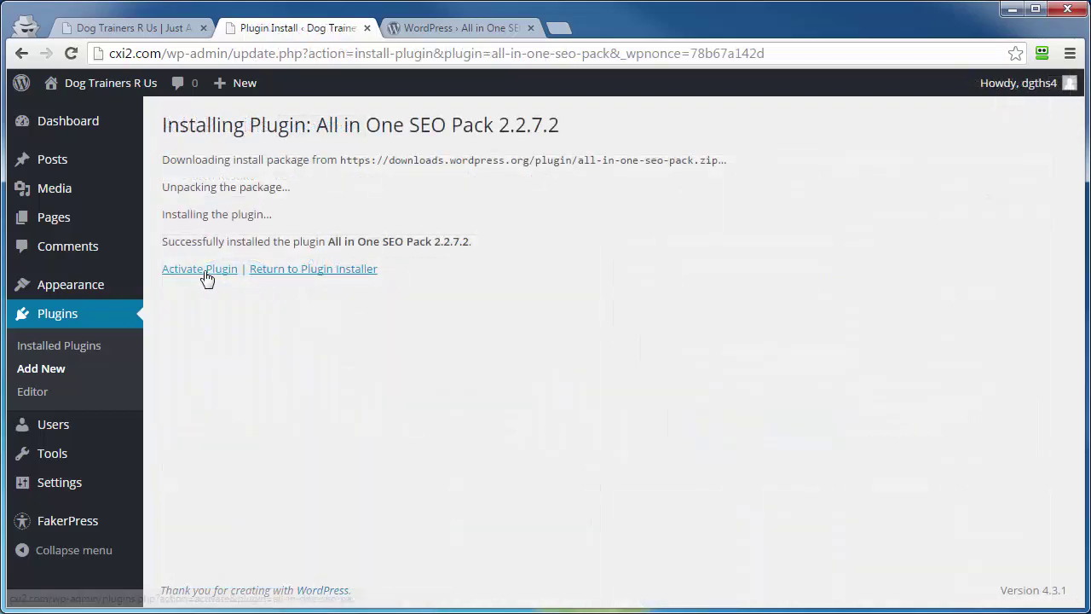
{"action": "left_click", "coordinate": [207, 275]}
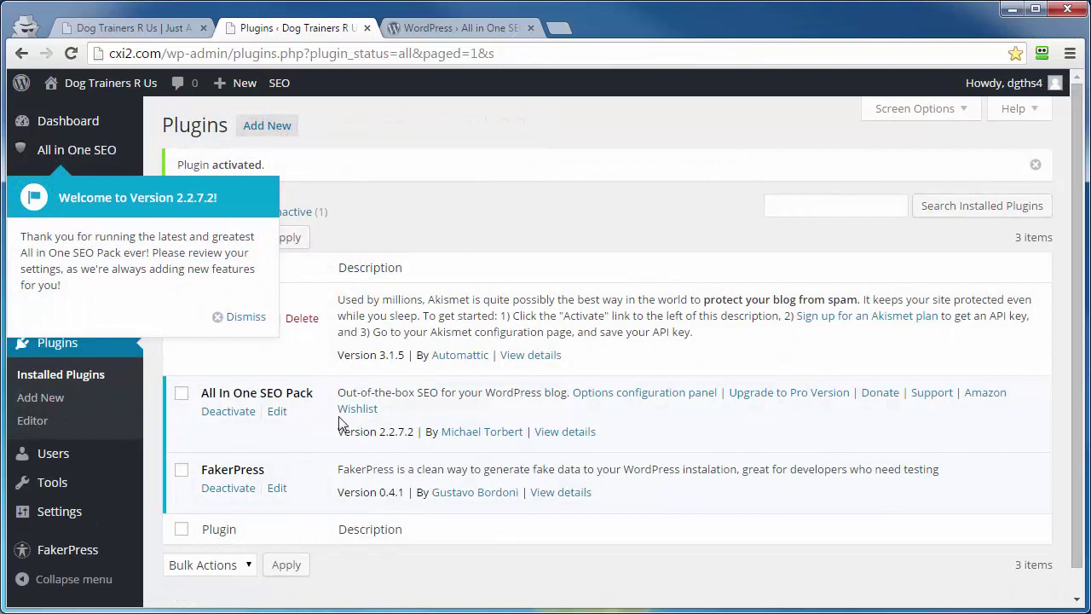
{"action": "left_click", "coordinate": [242, 321]}
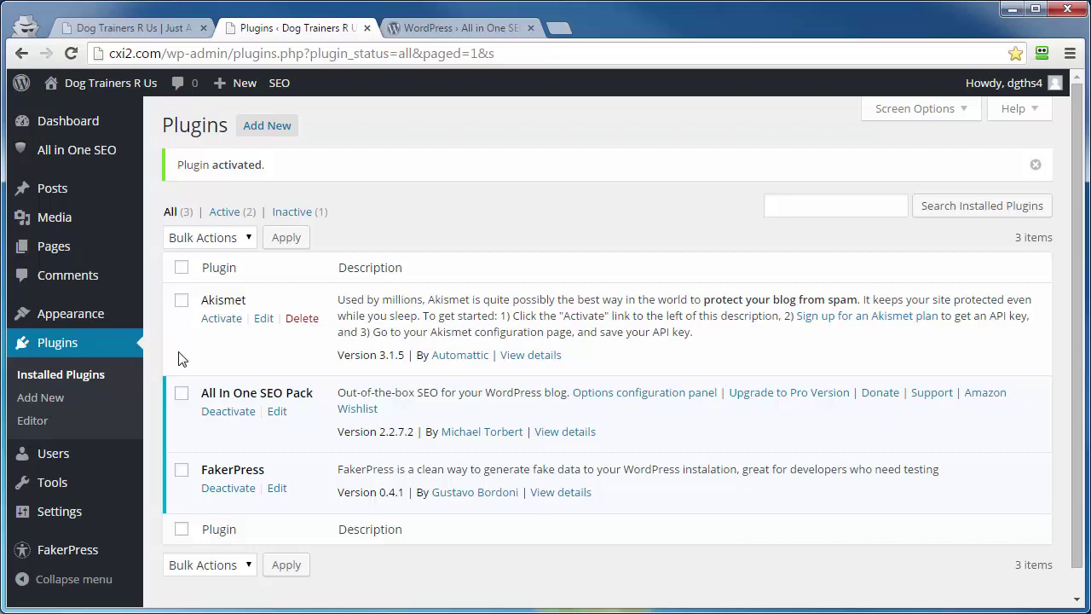
Open the General Settings of All in One SEO and dismiss the notice about new features
{"action": "mouse_move", "coordinate": [49, 155]}
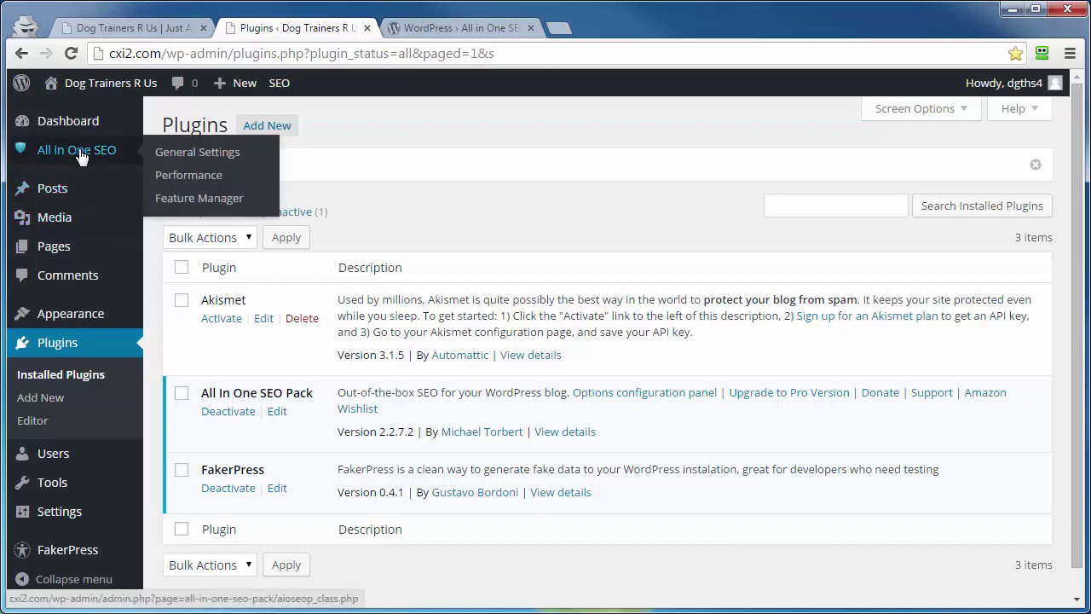
{"action": "left_click", "coordinate": [164, 154]}
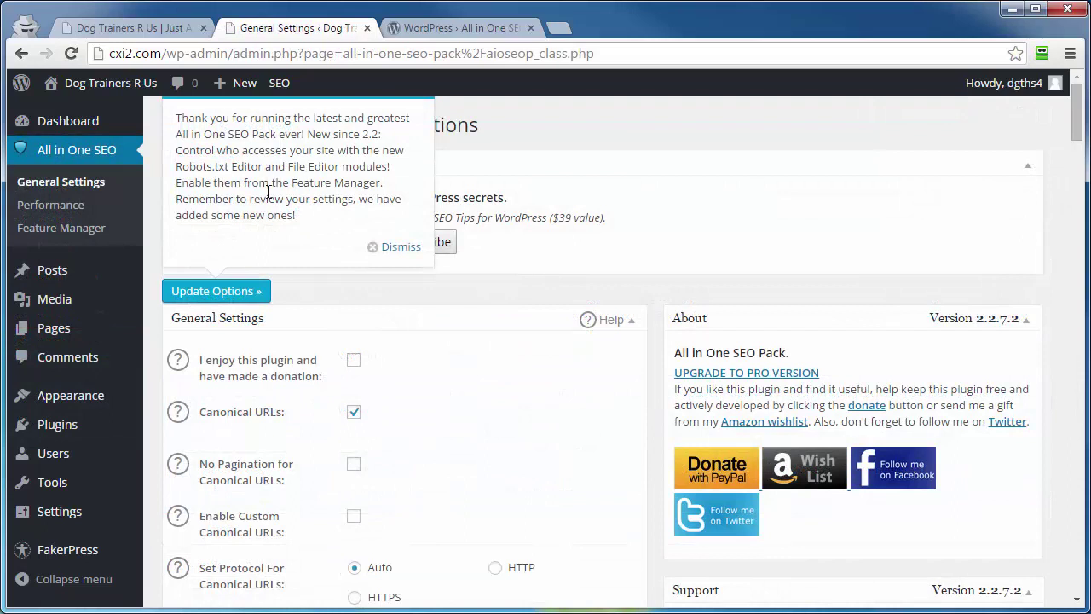
{"action": "left_click", "coordinate": [400, 247]}
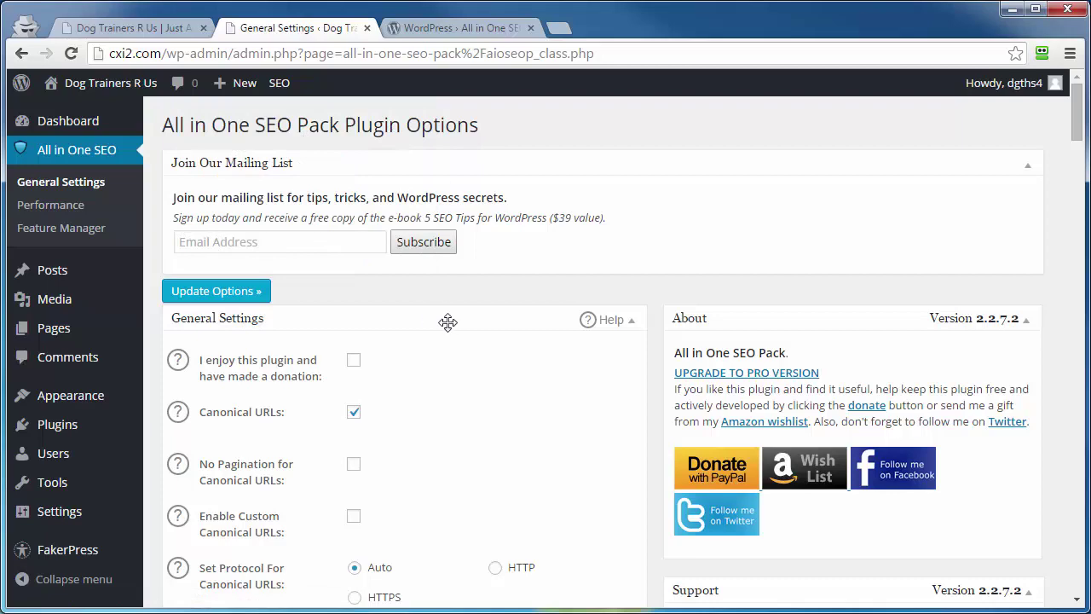
Show the help text for the plugin donation setting and hide it again
{"action": "scroll", "coordinate": [447, 320], "scroll_direction": "down", "scroll_amount": 2}
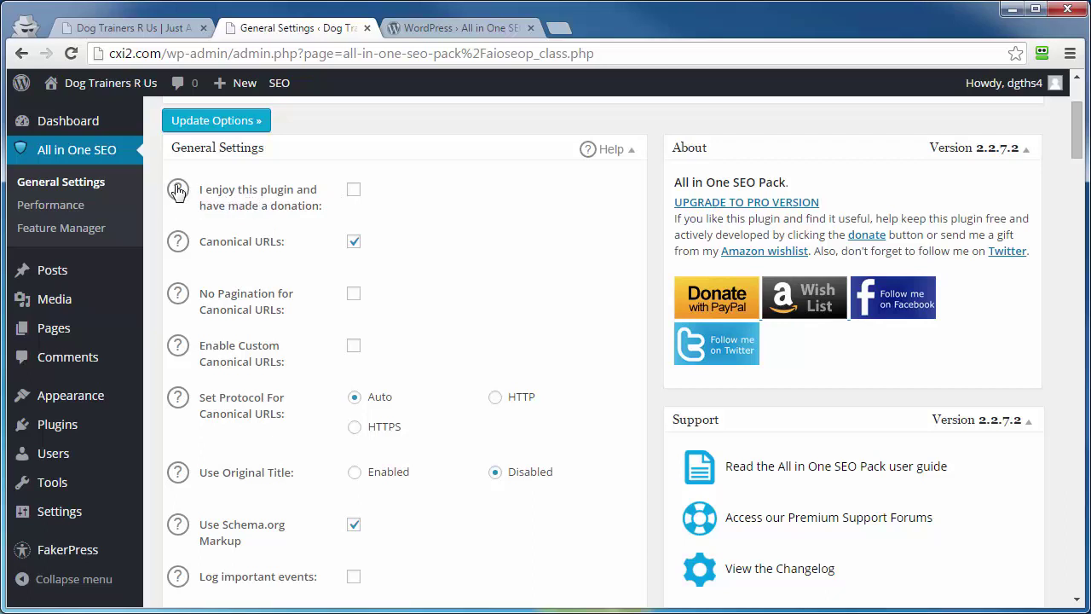
{"action": "left_click", "coordinate": [248, 207]}
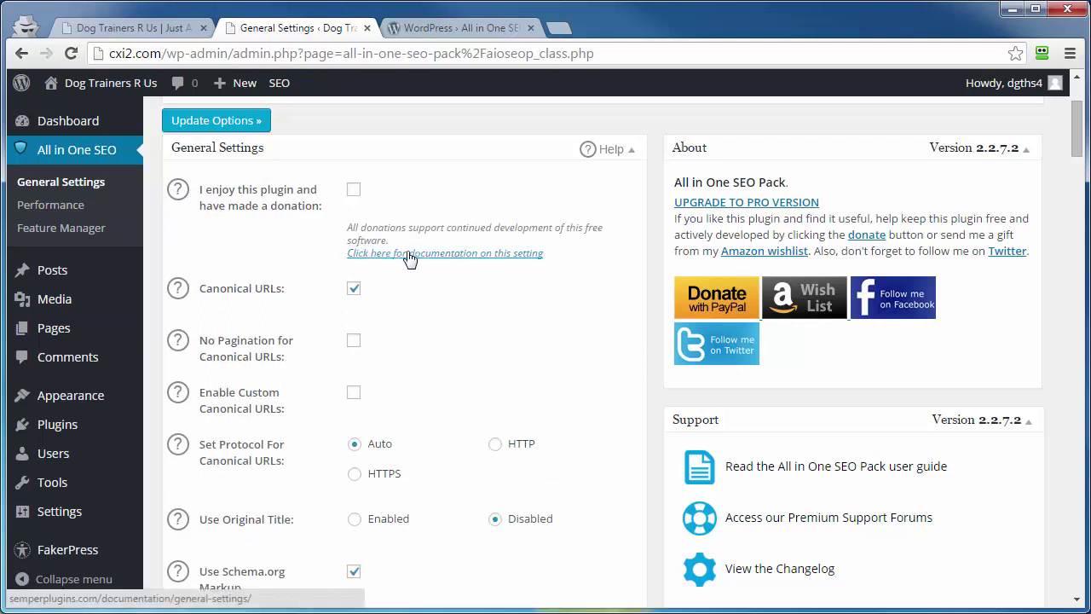
{"action": "left_click", "coordinate": [242, 208]}
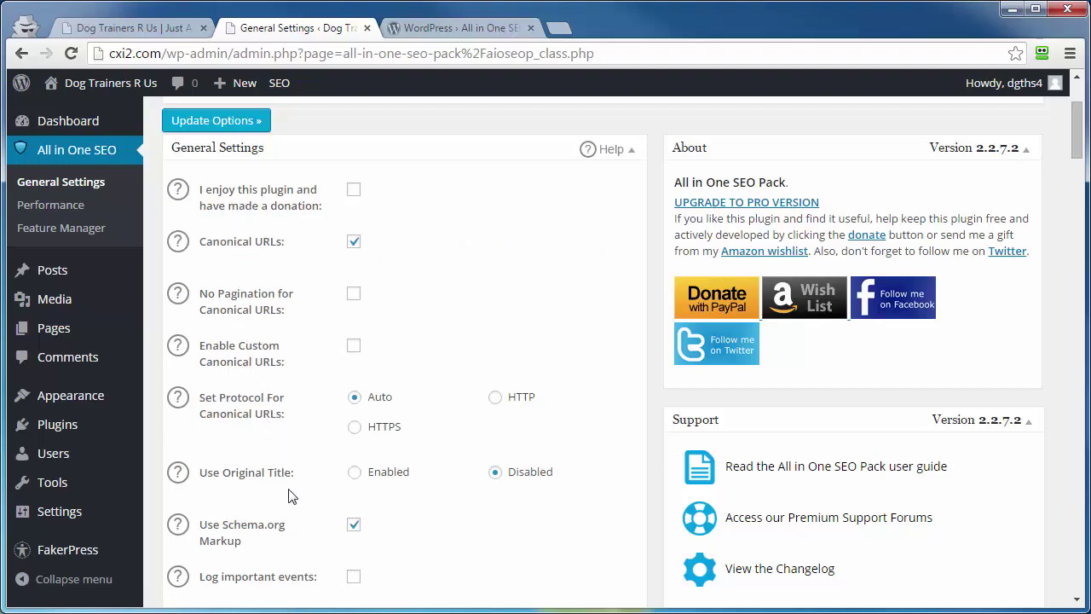
Review the Home Page, Keyword, Title and Display Settings sections of the plugin's general settings
{"action": "scroll", "coordinate": [288, 496], "scroll_direction": "down", "scroll_amount": 7}
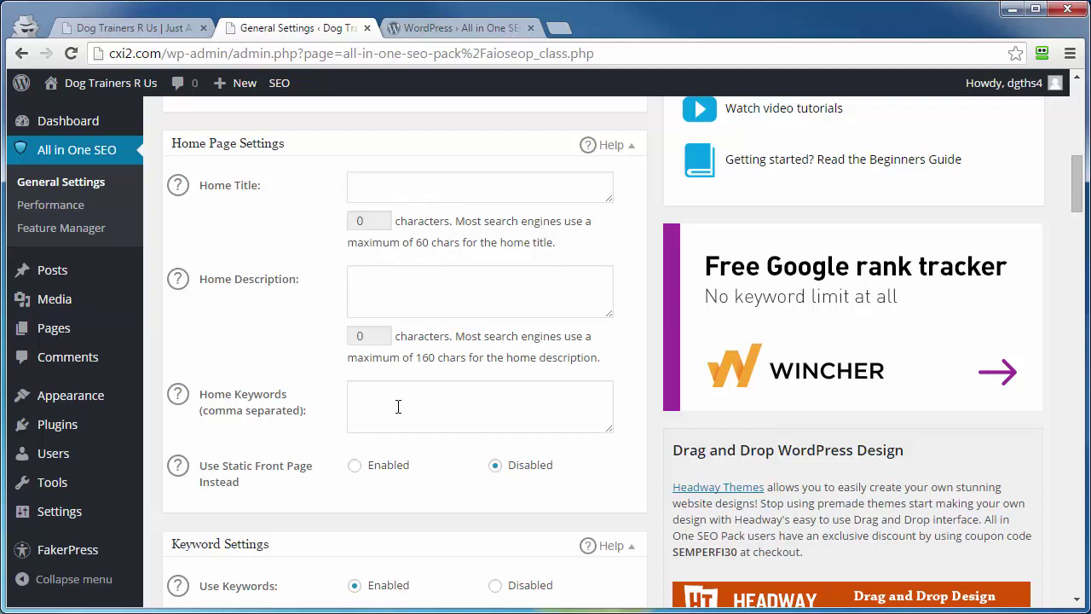
{"action": "scroll", "coordinate": [418, 400], "scroll_direction": "down", "scroll_amount": 2}
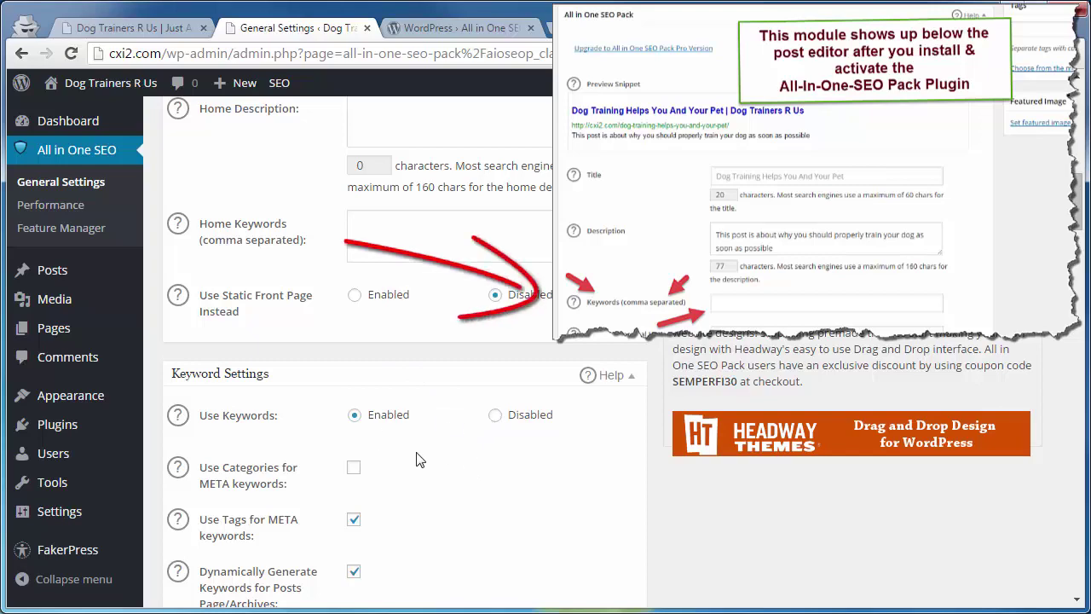
{"action": "scroll", "coordinate": [418, 463], "scroll_direction": "down", "scroll_amount": 2}
{"action": "scroll", "coordinate": [418, 463], "scroll_direction": "down", "scroll_amount": 4}
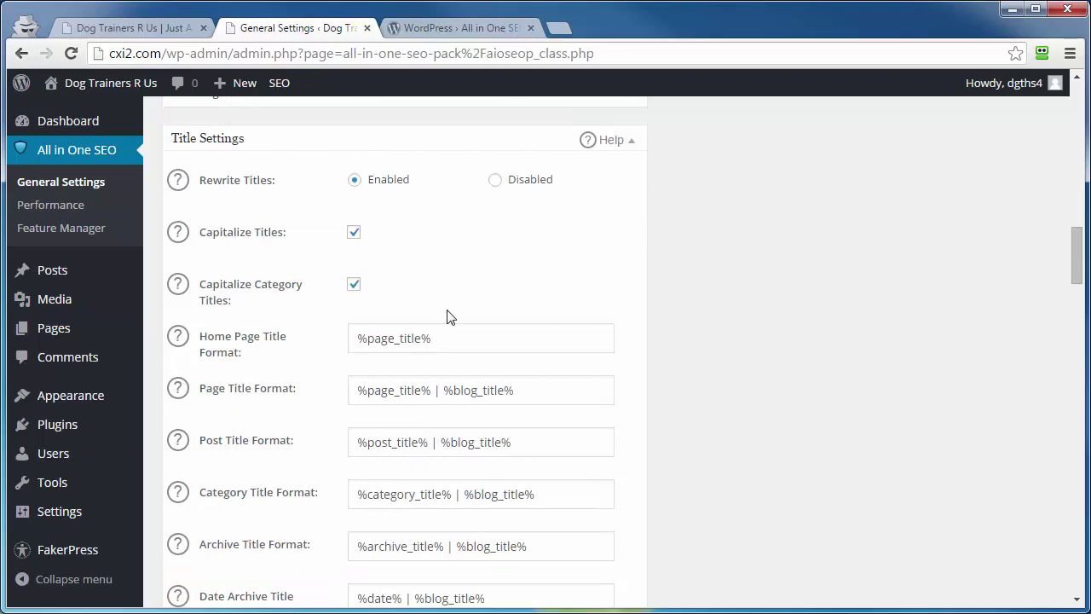
{"action": "scroll", "coordinate": [295, 297], "scroll_direction": "down", "scroll_amount": 4}
{"action": "scroll", "coordinate": [297, 345], "scroll_direction": "down", "scroll_amount": 7}
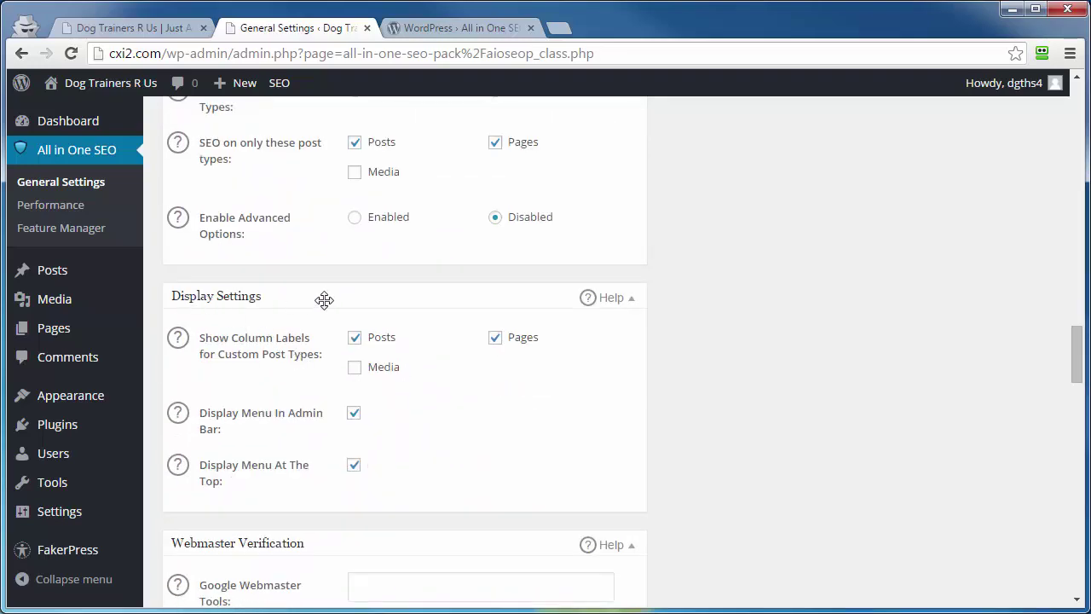
{"action": "scroll", "coordinate": [324, 295], "scroll_direction": "down", "scroll_amount": 1}
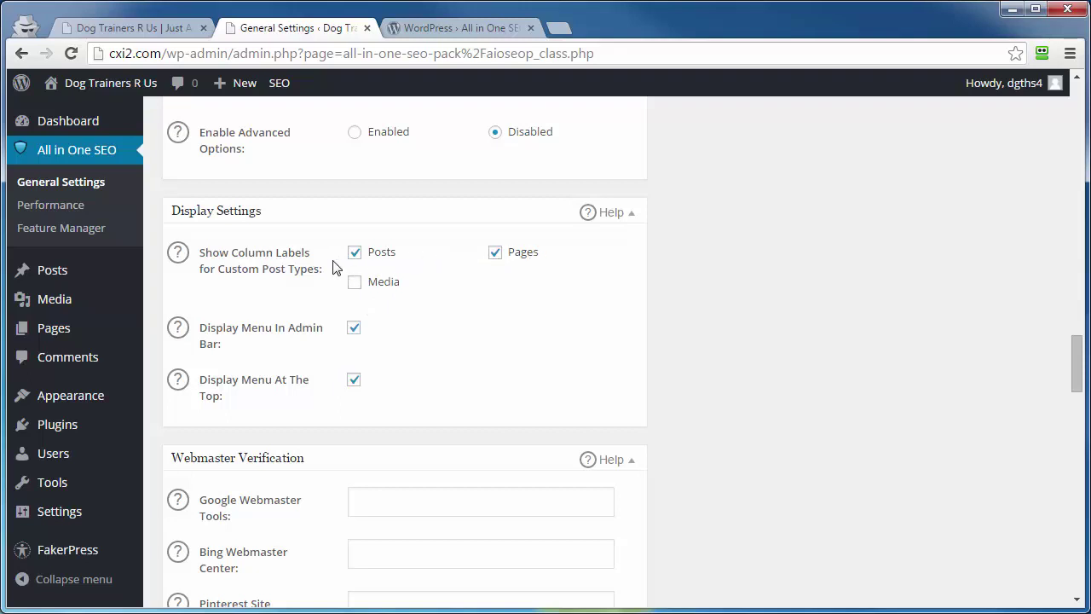
Turn off Show Column Labels for Posts, save the plugin options, and check the columns in the posts list
{"action": "mouse_move", "coordinate": [53, 276]}
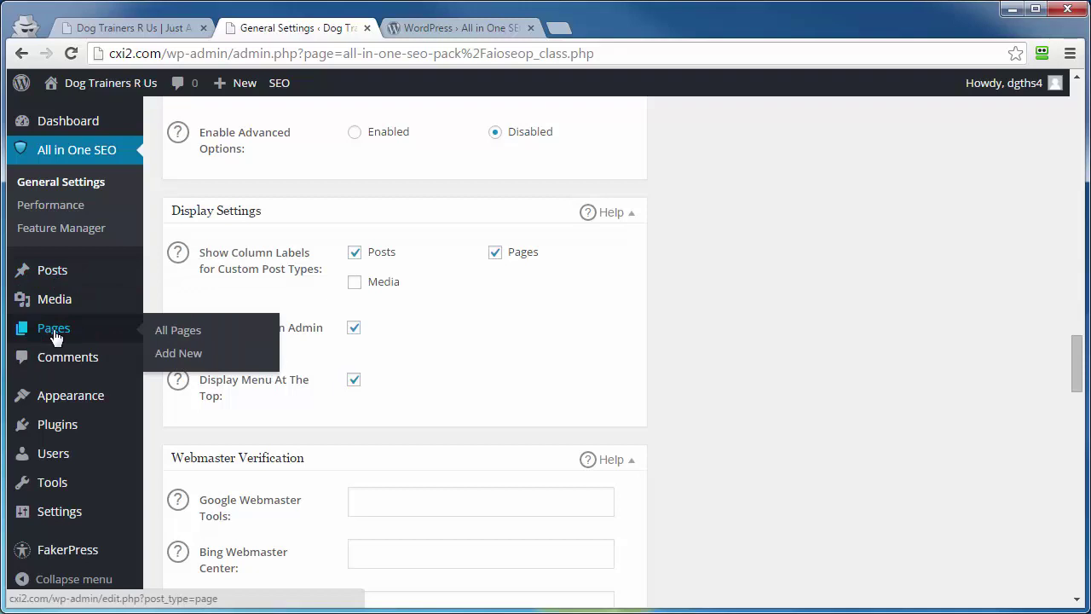
{"action": "left_click", "coordinate": [53, 272]}
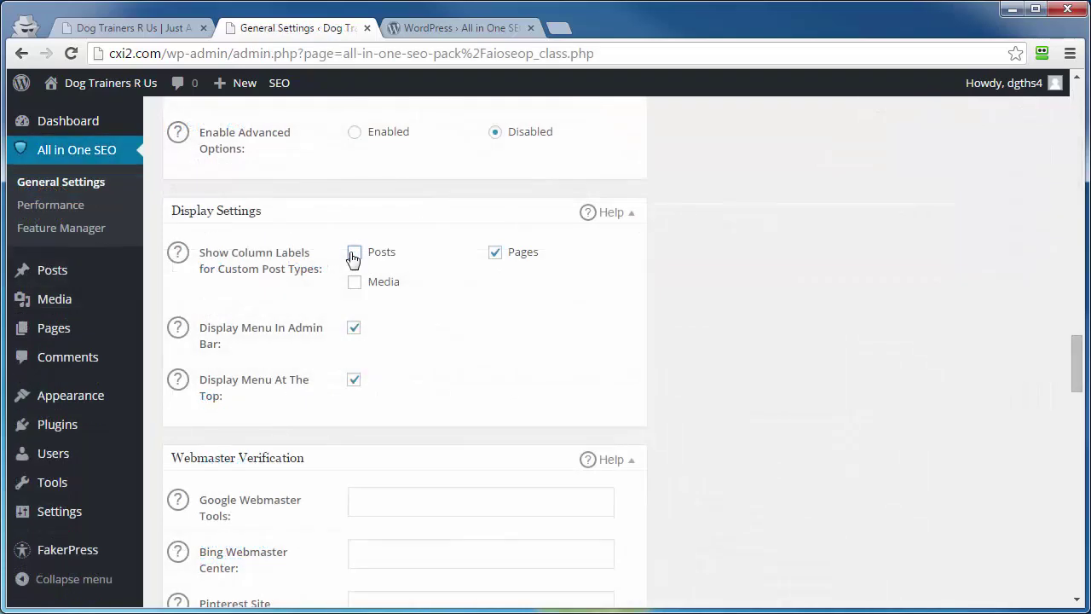
{"action": "scroll", "coordinate": [284, 350], "scroll_direction": "down", "scroll_amount": 20}
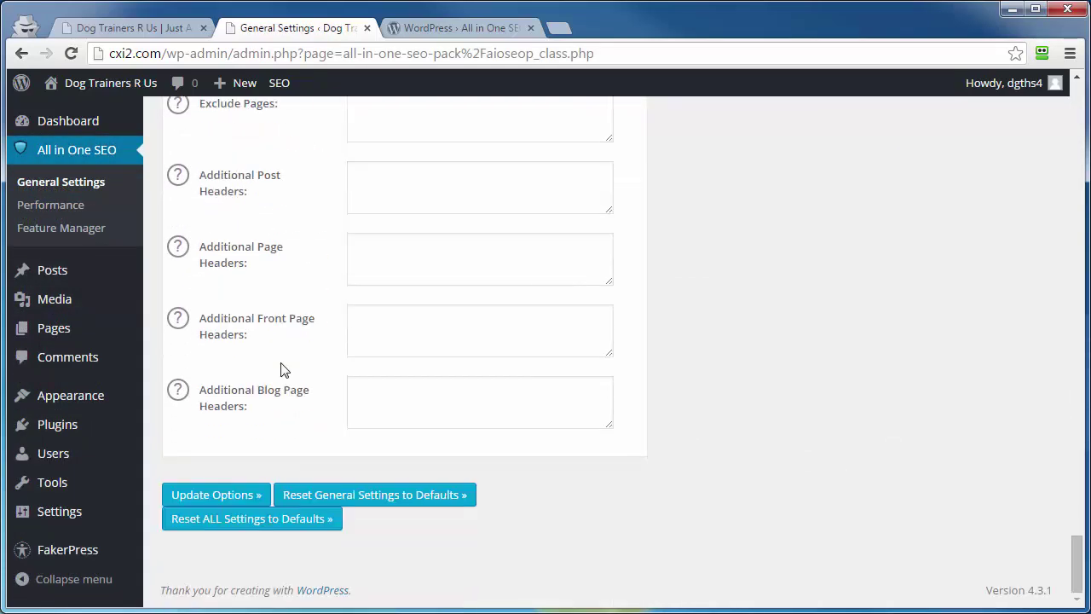
{"action": "left_click", "coordinate": [203, 498]}
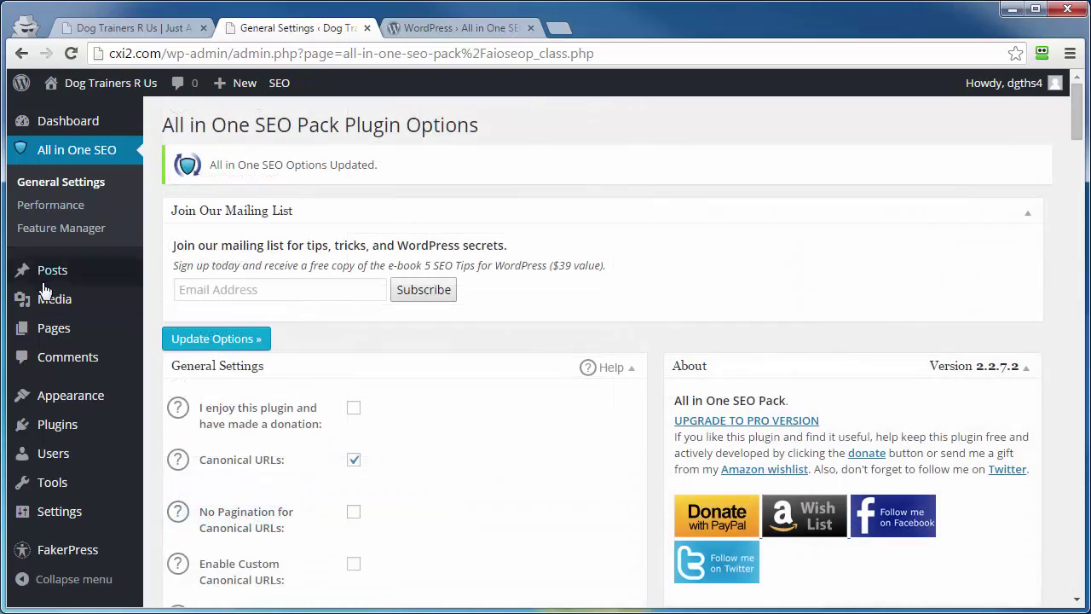
{"action": "left_click", "coordinate": [42, 274]}
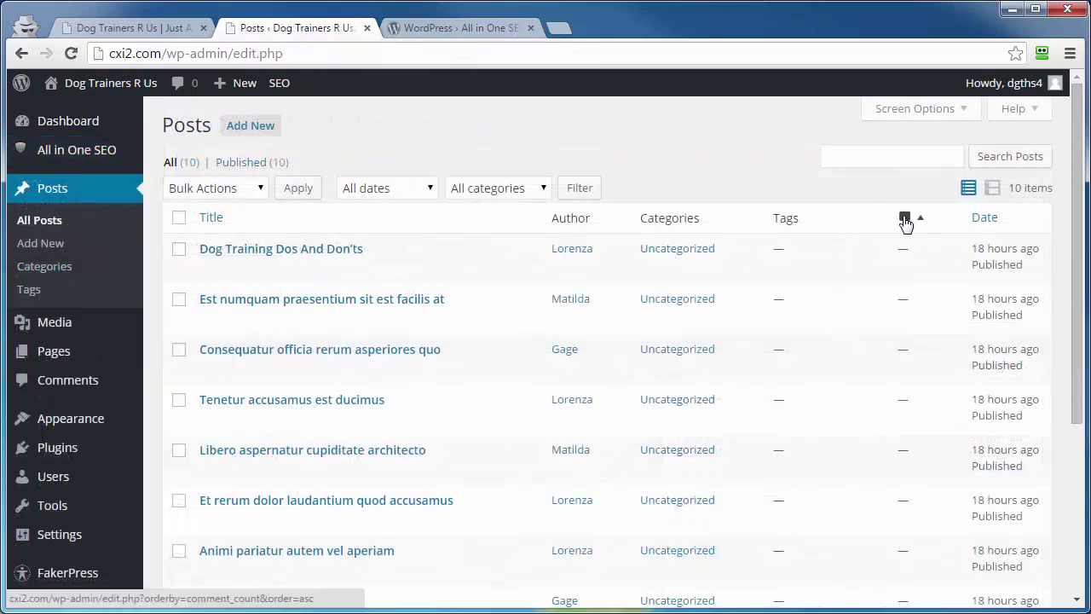
Return to the plugin's General Settings and re-enable Show Column Labels for Posts
{"action": "mouse_move", "coordinate": [47, 161]}
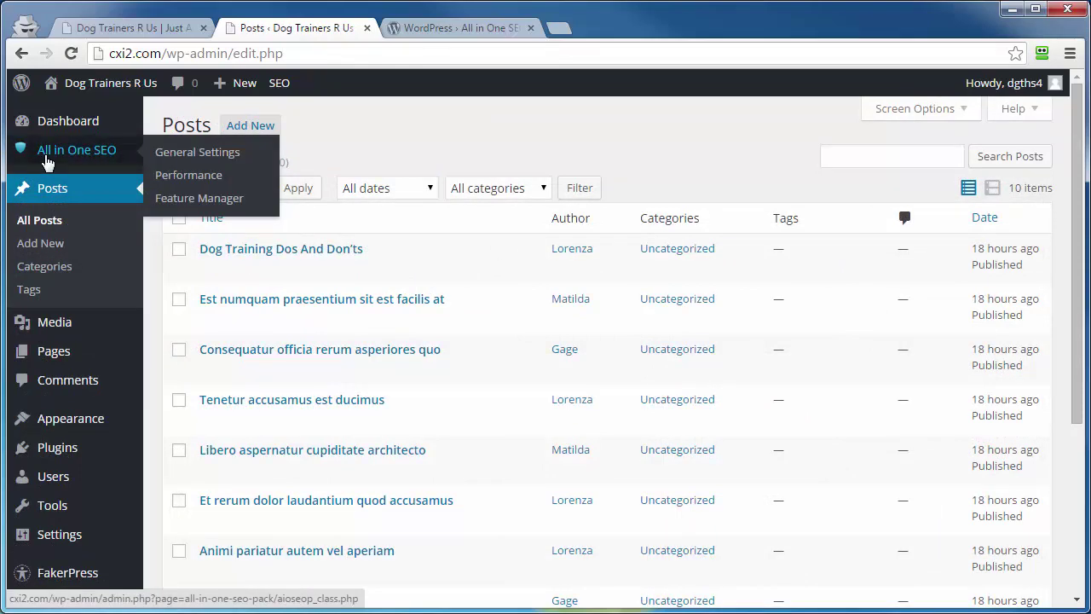
{"action": "left_click", "coordinate": [191, 151]}
{"action": "left_click", "coordinate": [354, 252]}
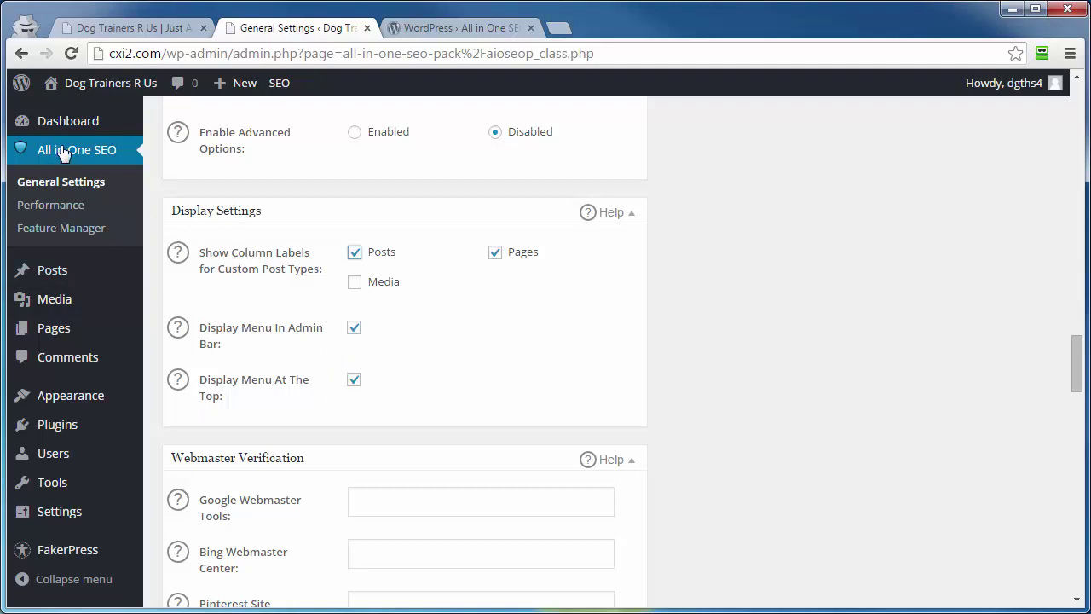
Review the Webmaster Verification help for Bing and the Noindex Settings, and save the plugin options
{"action": "scroll", "coordinate": [241, 306], "scroll_direction": "down", "scroll_amount": 3}
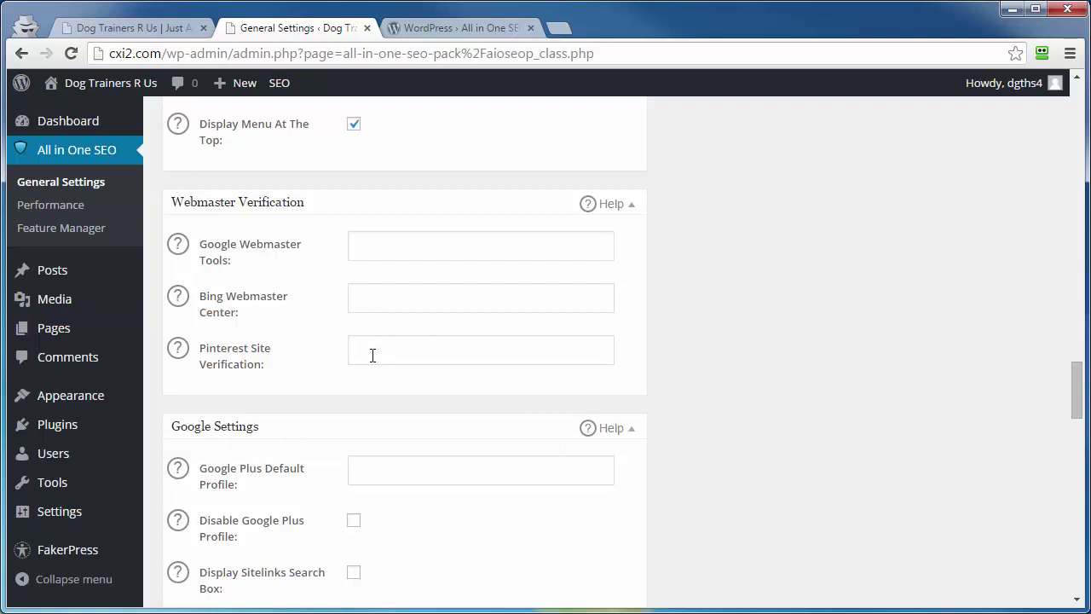
{"action": "left_click", "coordinate": [220, 308]}
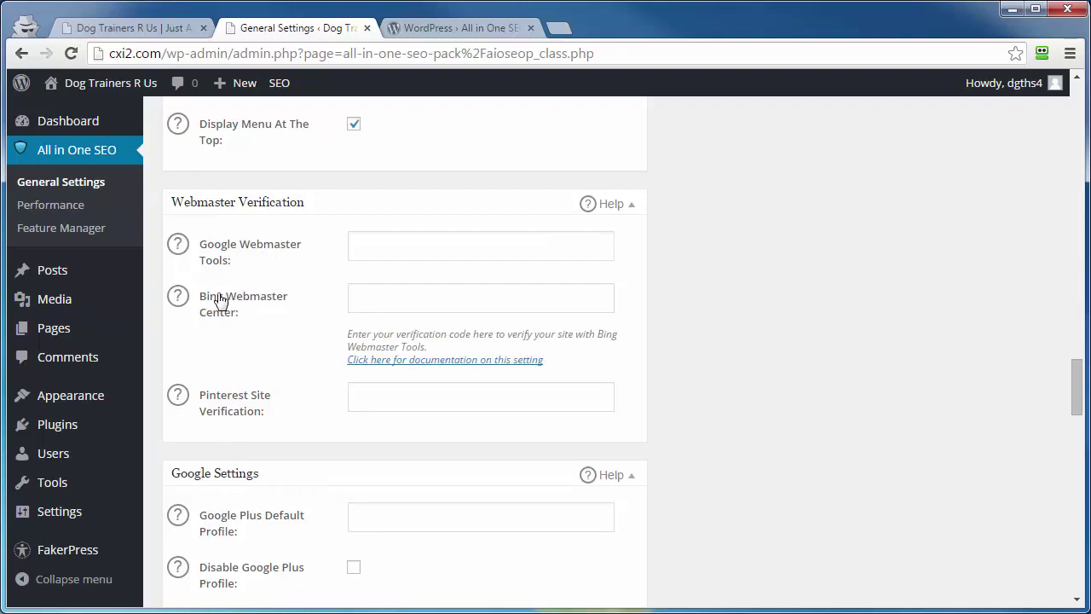
{"action": "left_click", "coordinate": [243, 304]}
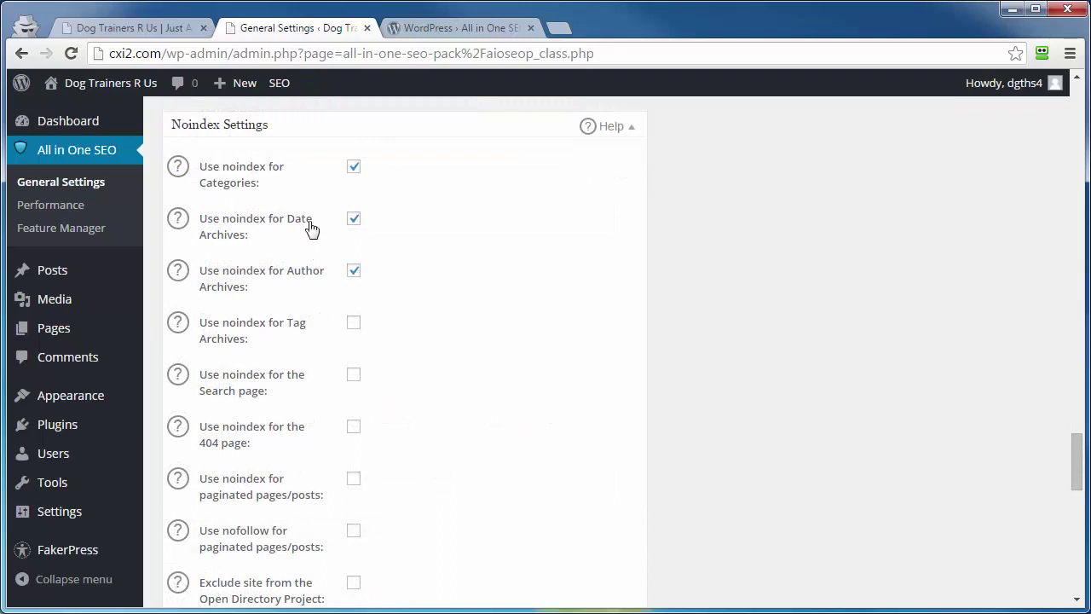
{"action": "scroll", "coordinate": [264, 213], "scroll_direction": "down", "scroll_amount": 5}
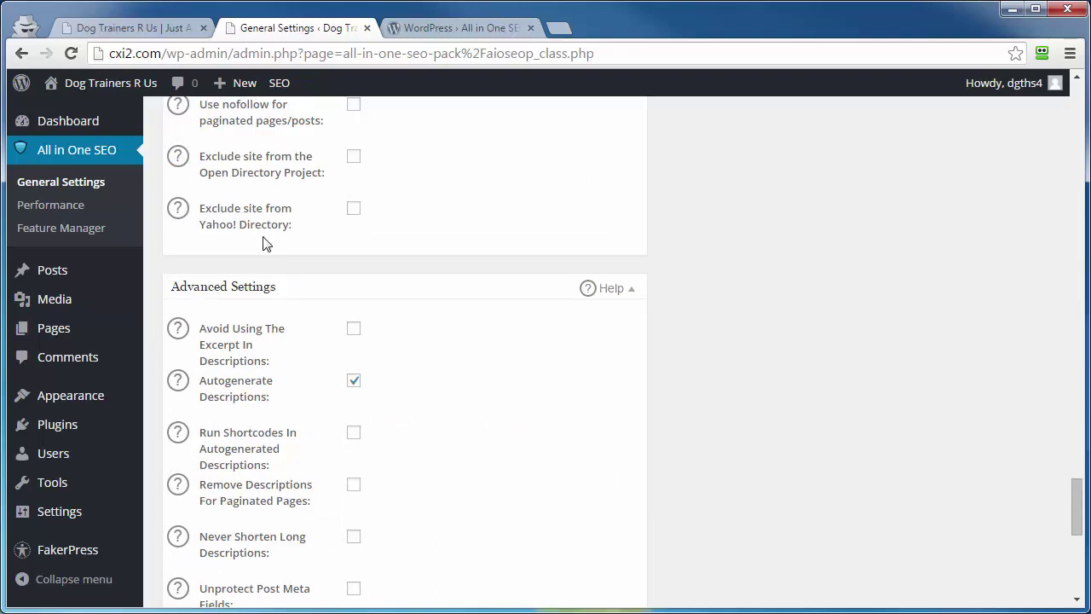
{"action": "scroll", "coordinate": [263, 248], "scroll_direction": "up", "scroll_amount": 5}
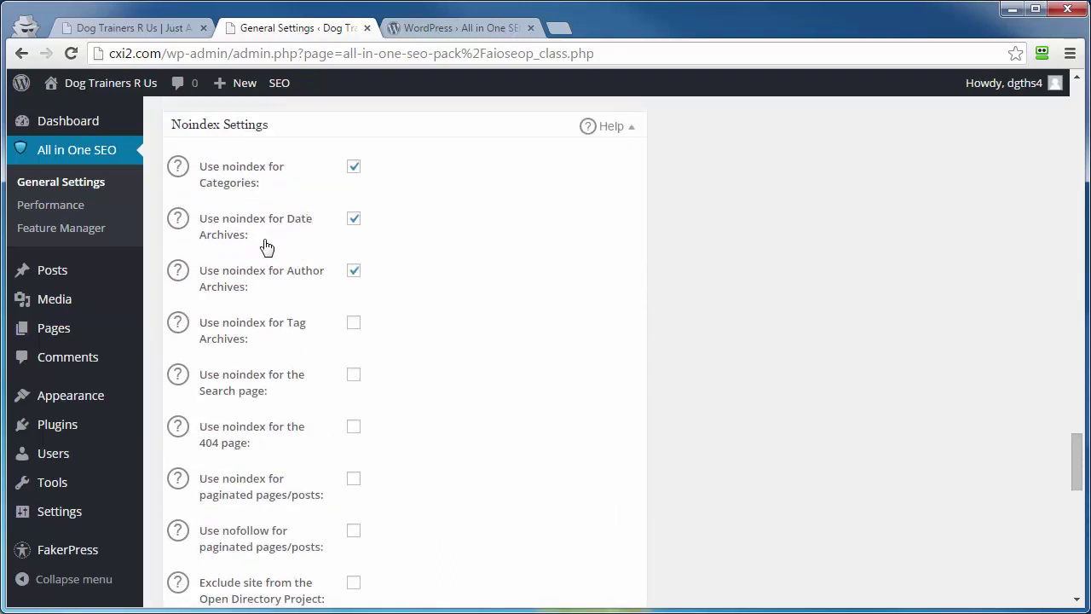
{"action": "scroll", "coordinate": [254, 247], "scroll_direction": "down", "scroll_amount": 10}
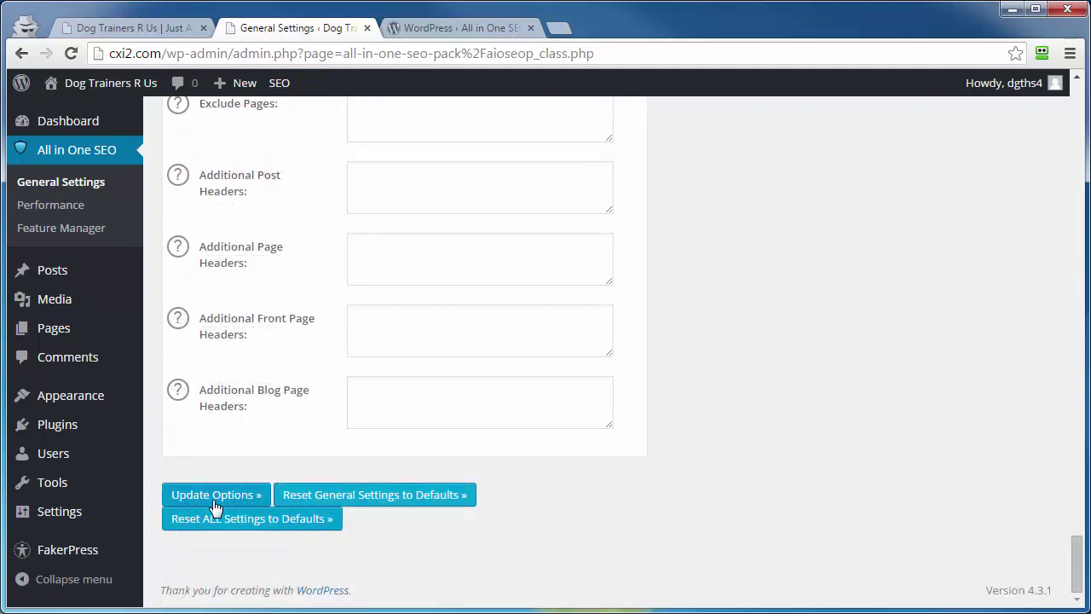
{"action": "left_click", "coordinate": [219, 504]}
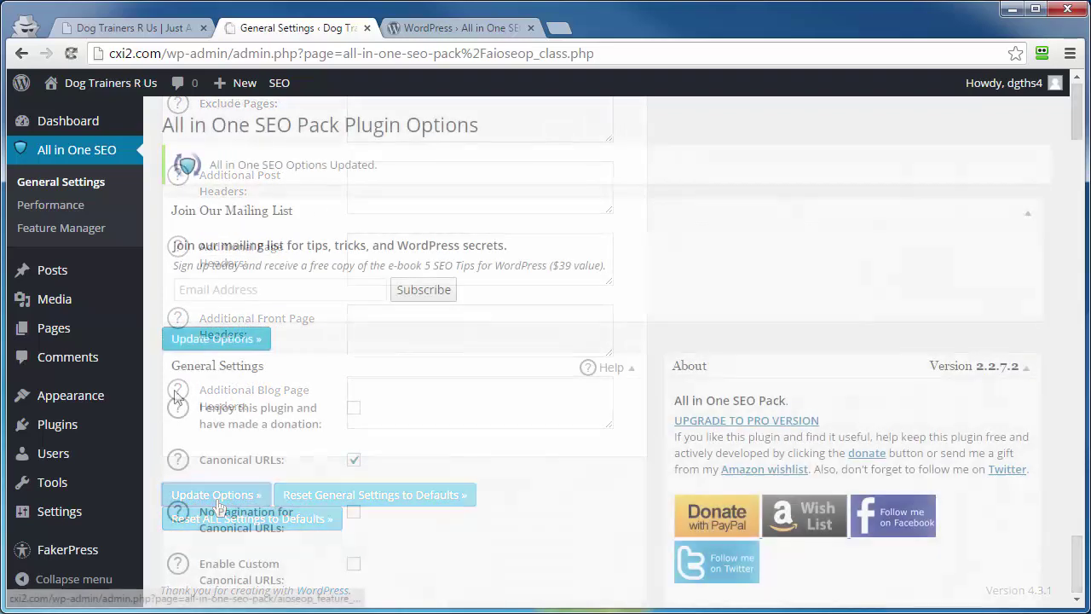
Open the All in One SEO Feature Manager and look through the add-on features that can be activated
{"action": "left_click", "coordinate": [32, 232]}
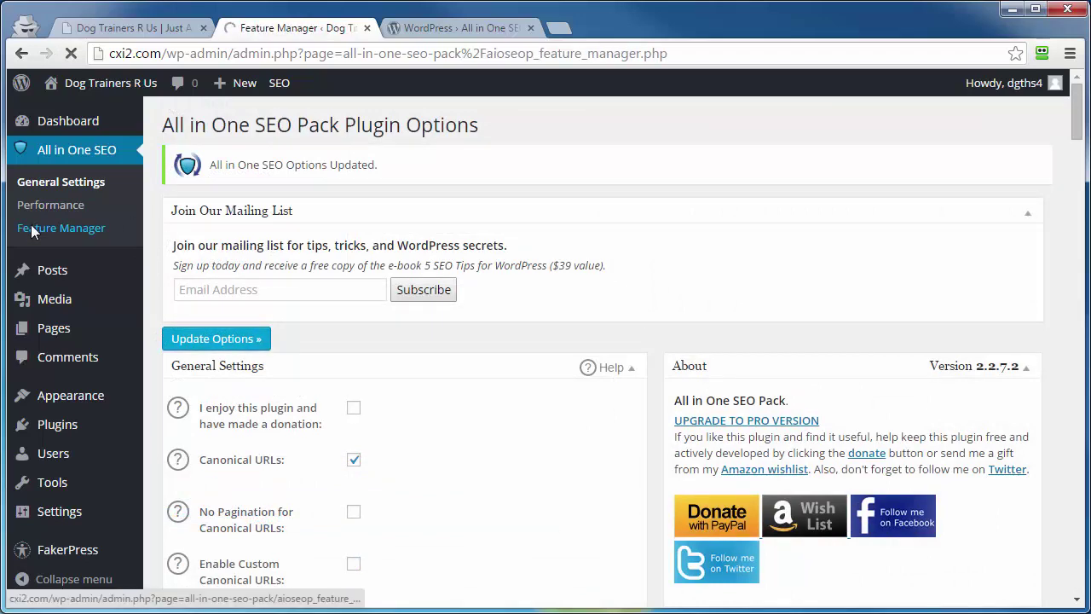
{"action": "scroll", "coordinate": [192, 291], "scroll_direction": "down", "scroll_amount": 2}
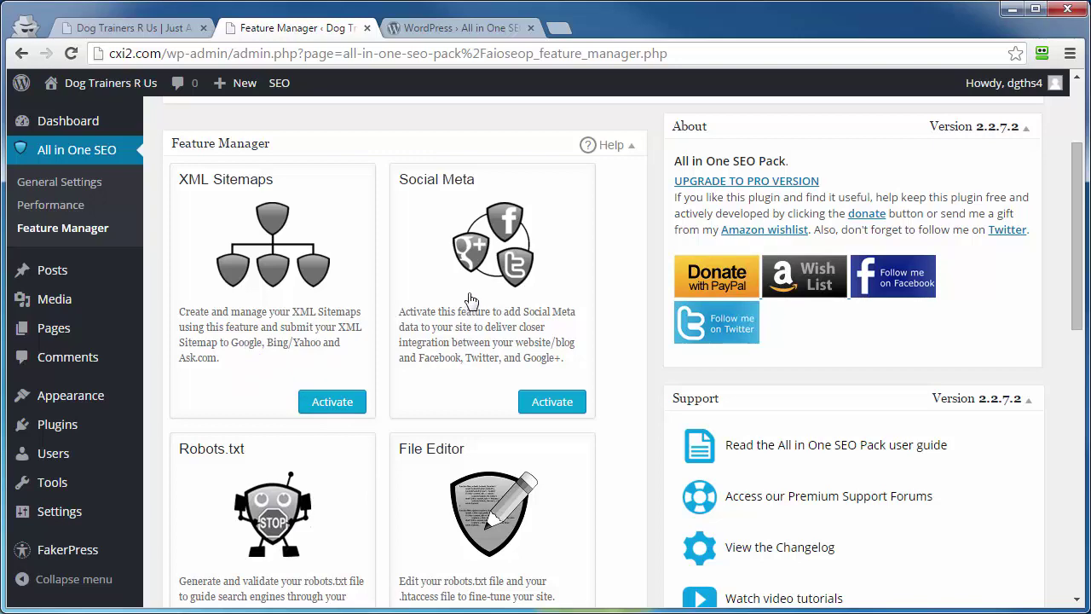
{"action": "scroll", "coordinate": [455, 349], "scroll_direction": "down", "scroll_amount": 3}
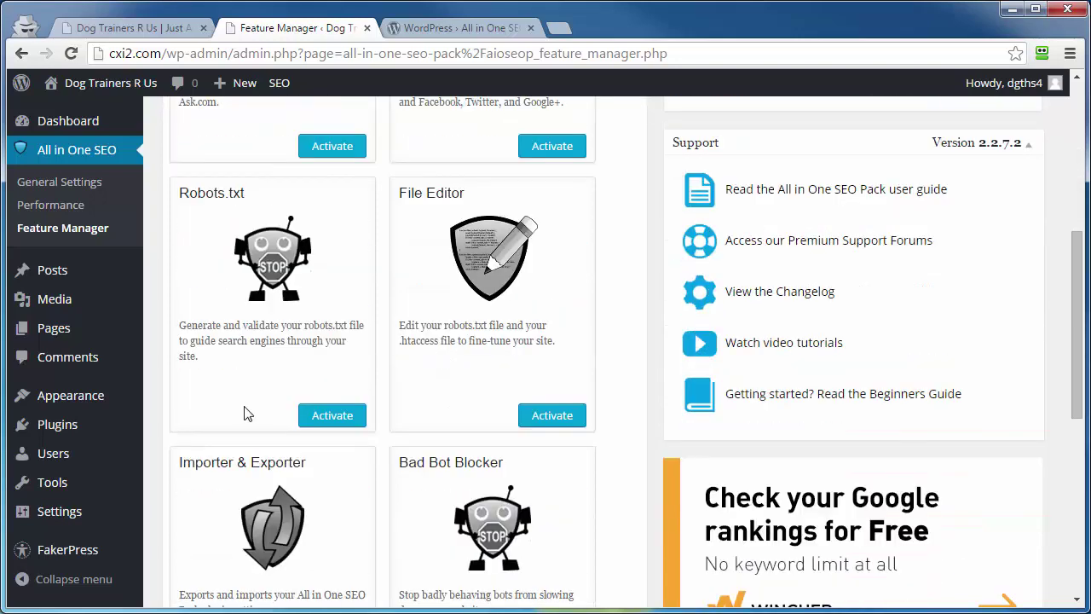
{"action": "scroll", "coordinate": [407, 477], "scroll_direction": "down", "scroll_amount": 2}
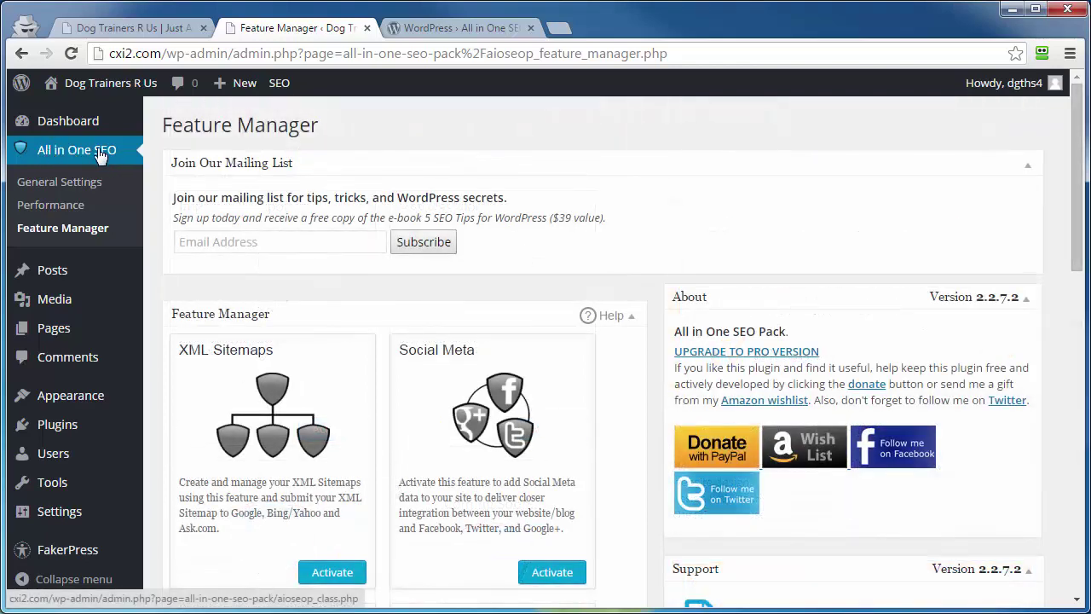
Open the post "Dog Training Helps You And Your Pet" for editing and go to its All in One SEO Pack section
{"action": "mouse_move", "coordinate": [45, 277]}
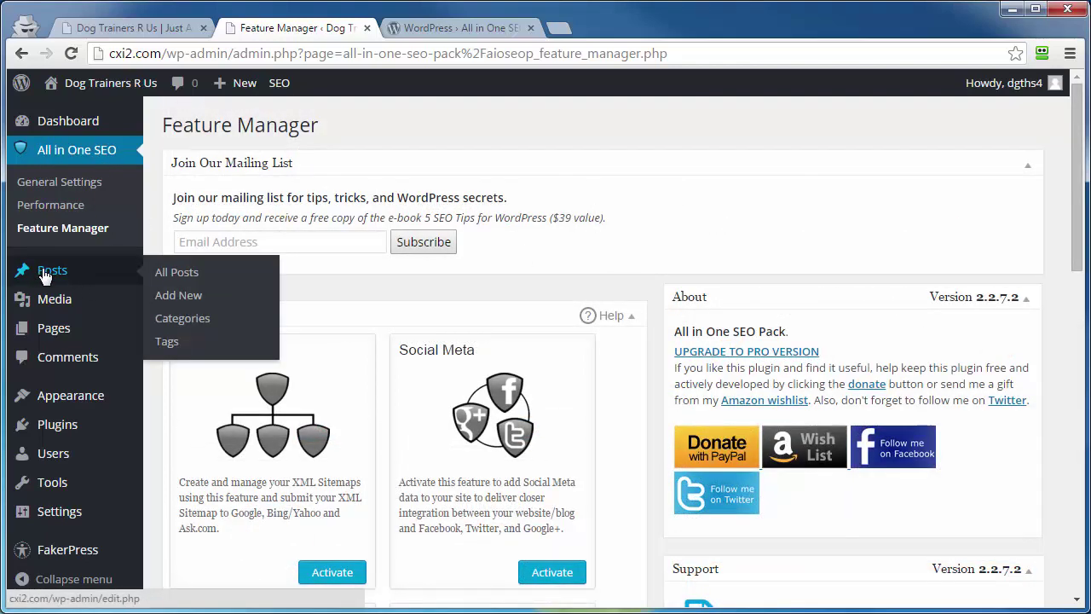
{"action": "left_click", "coordinate": [178, 295]}
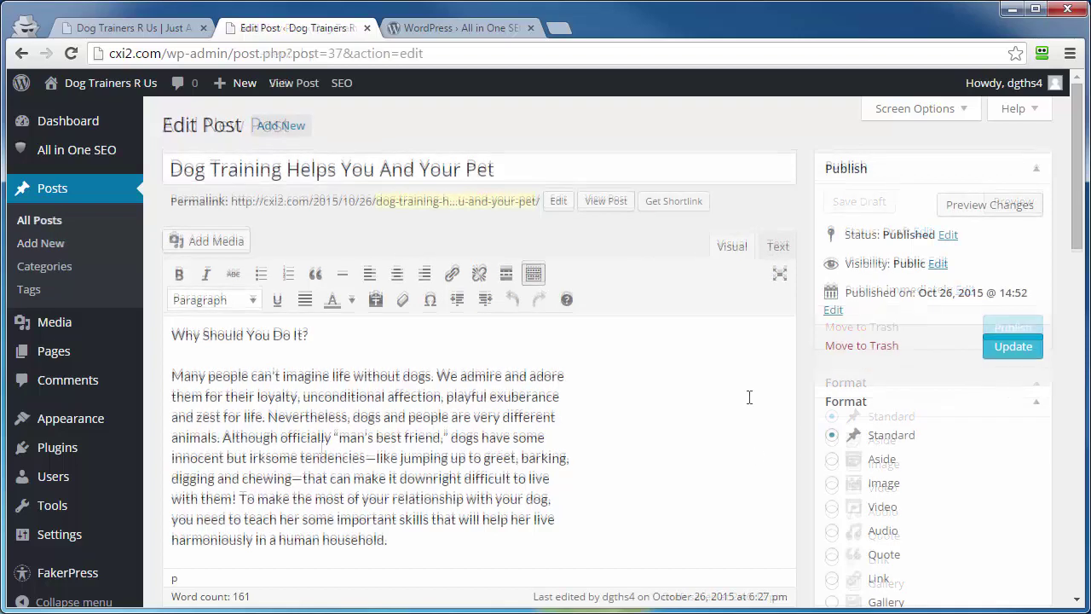
{"action": "scroll", "coordinate": [748, 396], "scroll_direction": "down", "scroll_amount": 5}
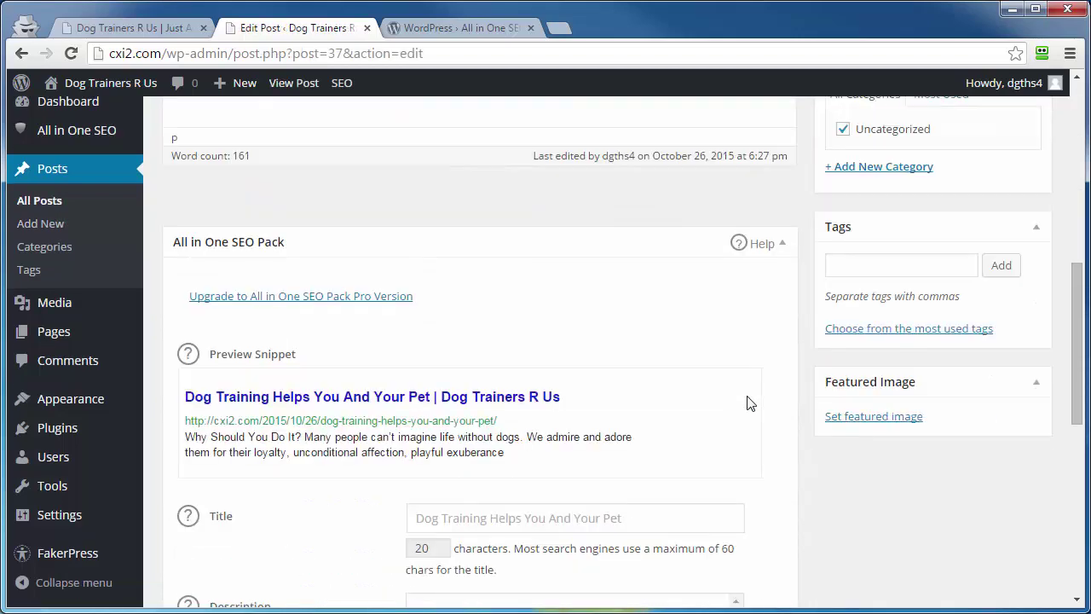
{"action": "scroll", "coordinate": [748, 402], "scroll_direction": "down", "scroll_amount": 1}
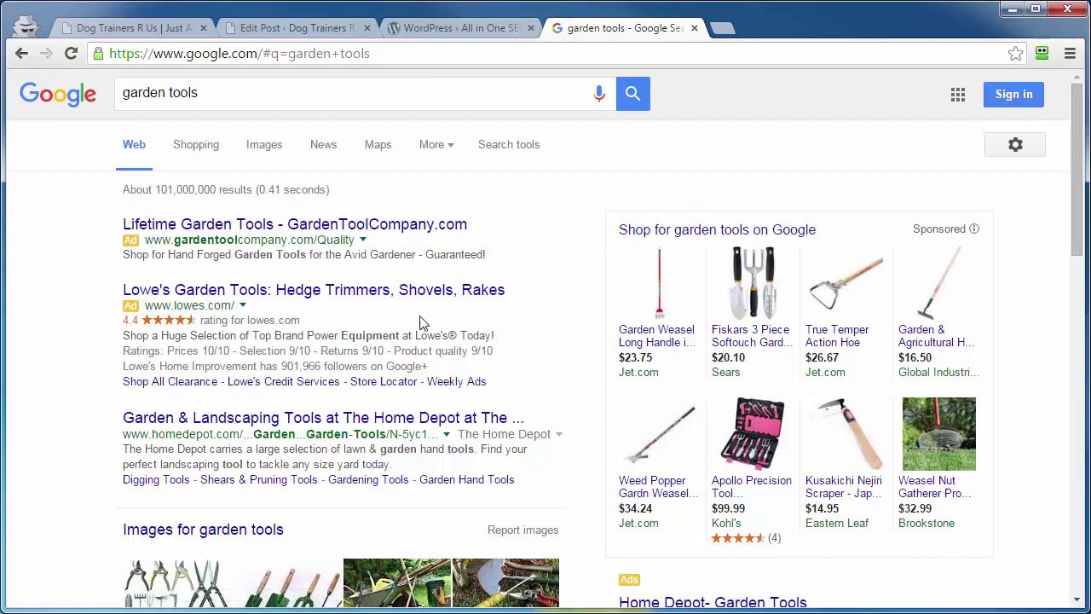
Look through the Google results for garden tools and compare how listings appear with the post's preview snippet
{"action": "scroll", "coordinate": [382, 316], "scroll_direction": "down", "scroll_amount": 3}
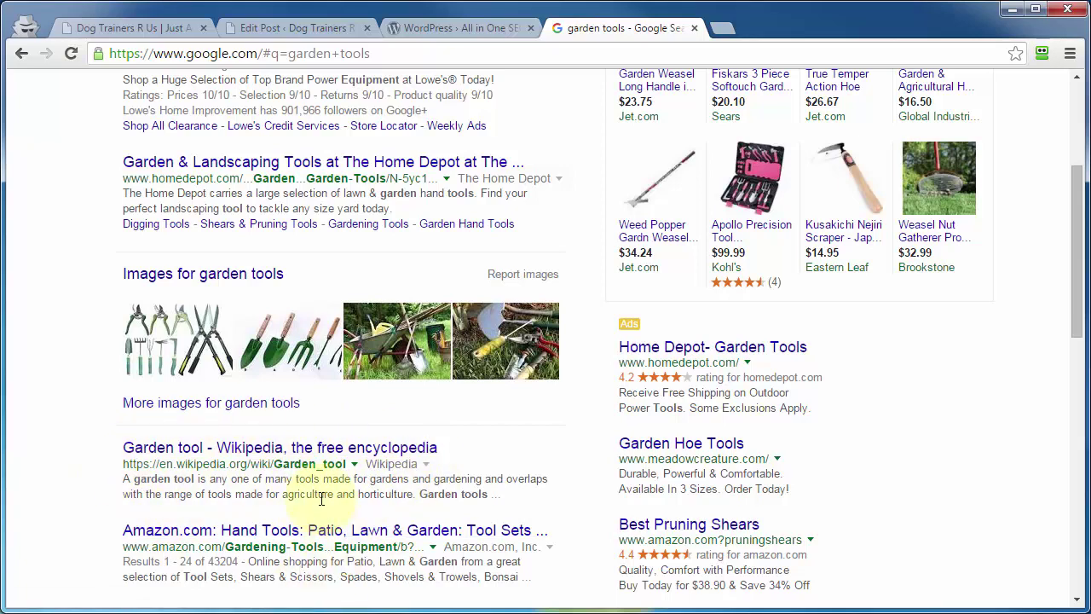
{"action": "left_click", "coordinate": [283, 32]}
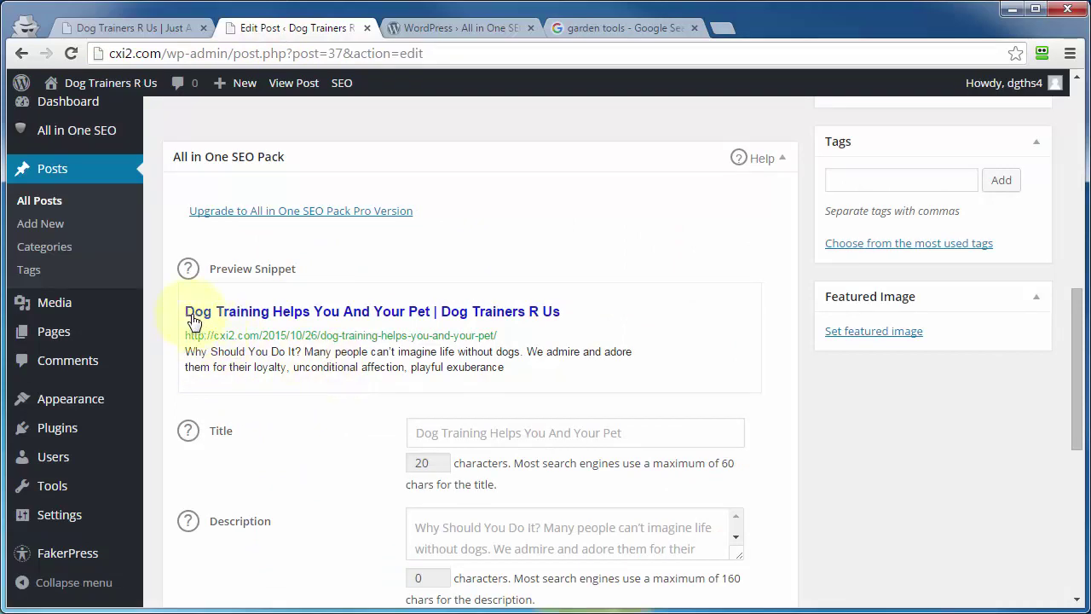
{"action": "scroll", "coordinate": [899, 465], "scroll_direction": "up", "scroll_amount": 10}
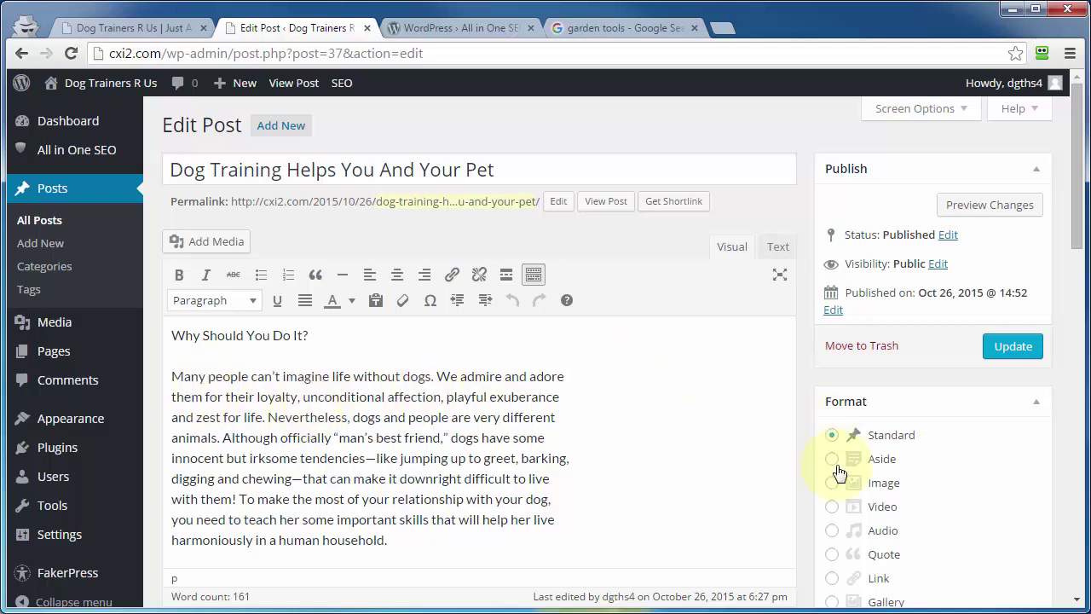
Enter "Dog Training Tips" as the post's title in the All in One SEO Pack section
{"action": "scroll", "coordinate": [828, 481], "scroll_direction": "down", "scroll_amount": 5}
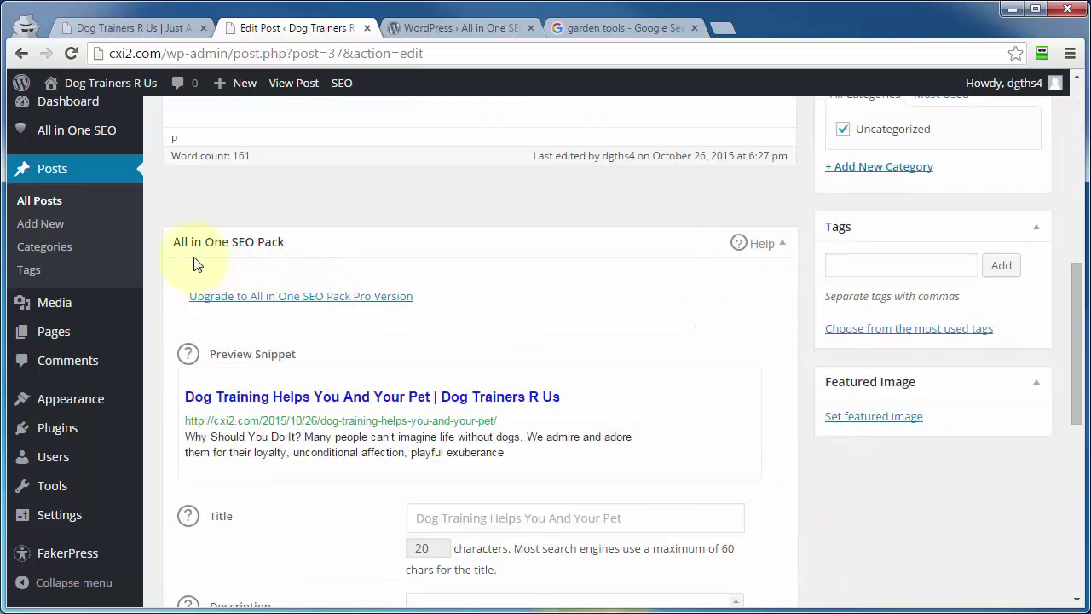
{"action": "scroll", "coordinate": [636, 324], "scroll_direction": "down", "scroll_amount": 2}
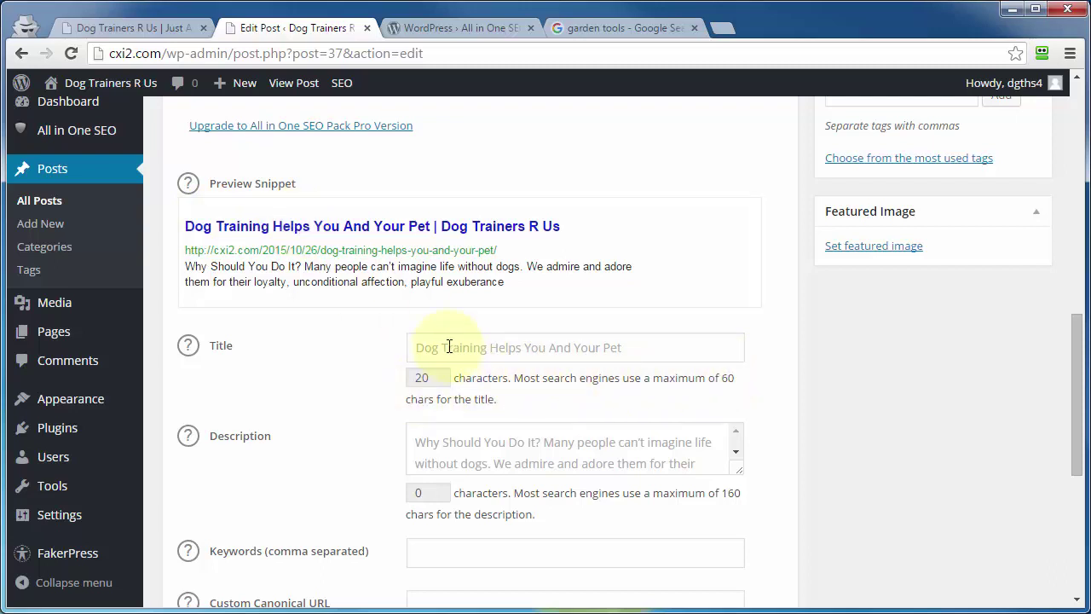
{"action": "left_click", "coordinate": [417, 346]}
{"action": "type", "text": "Dog Training Tips"}
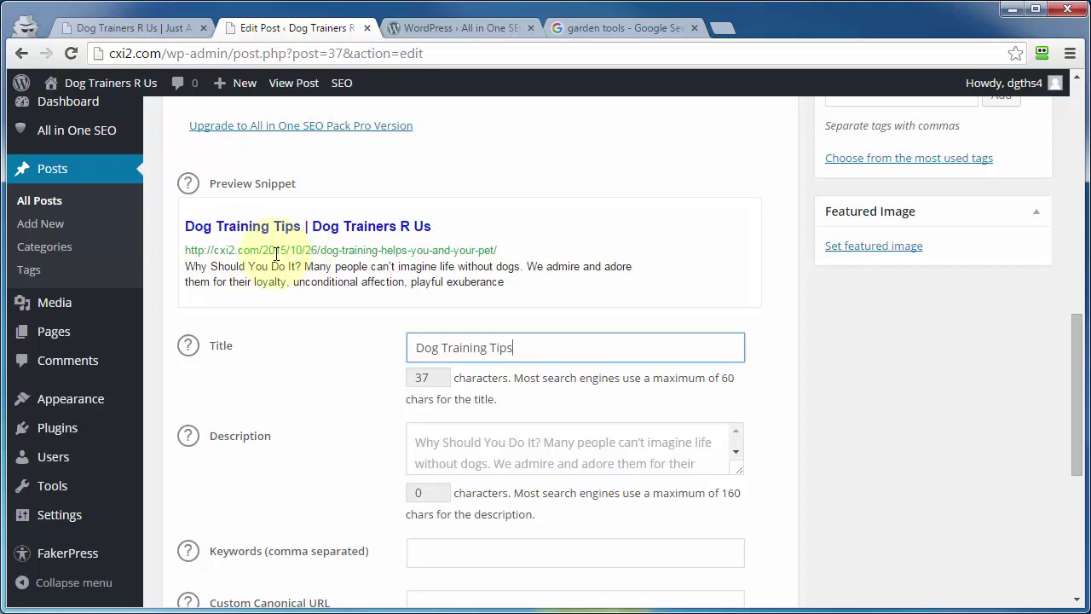
Compare the post's permalink with its preview snippet, and open the site's Permalink Settings in a new tab
{"action": "scroll", "coordinate": [297, 443], "scroll_direction": "up", "scroll_amount": 15}
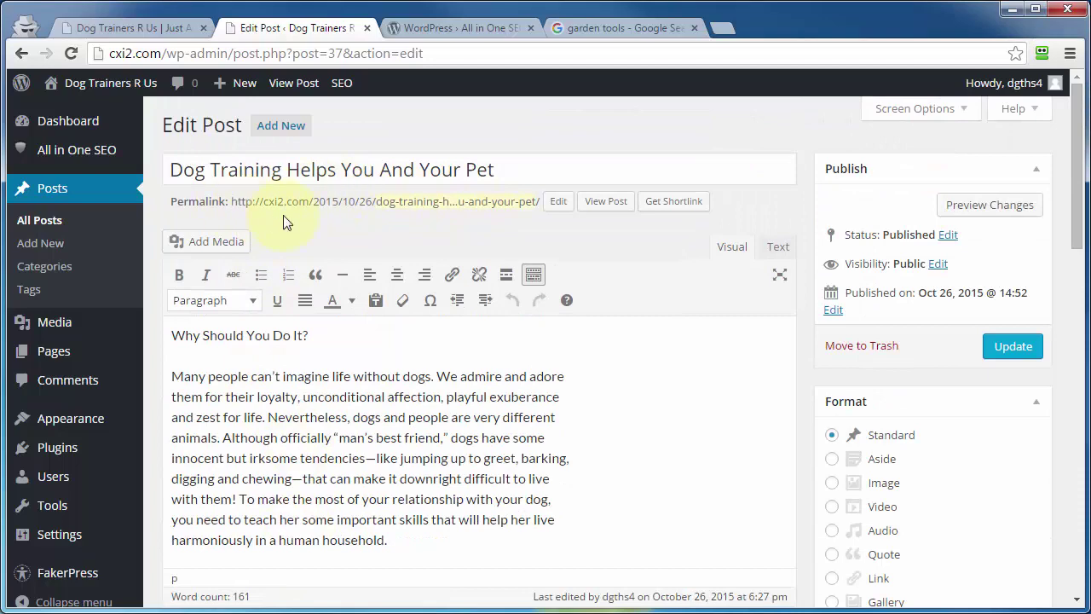
{"action": "scroll", "coordinate": [330, 220], "scroll_direction": "down", "scroll_amount": 2}
{"action": "scroll", "coordinate": [330, 220], "scroll_direction": "down", "scroll_amount": 2}
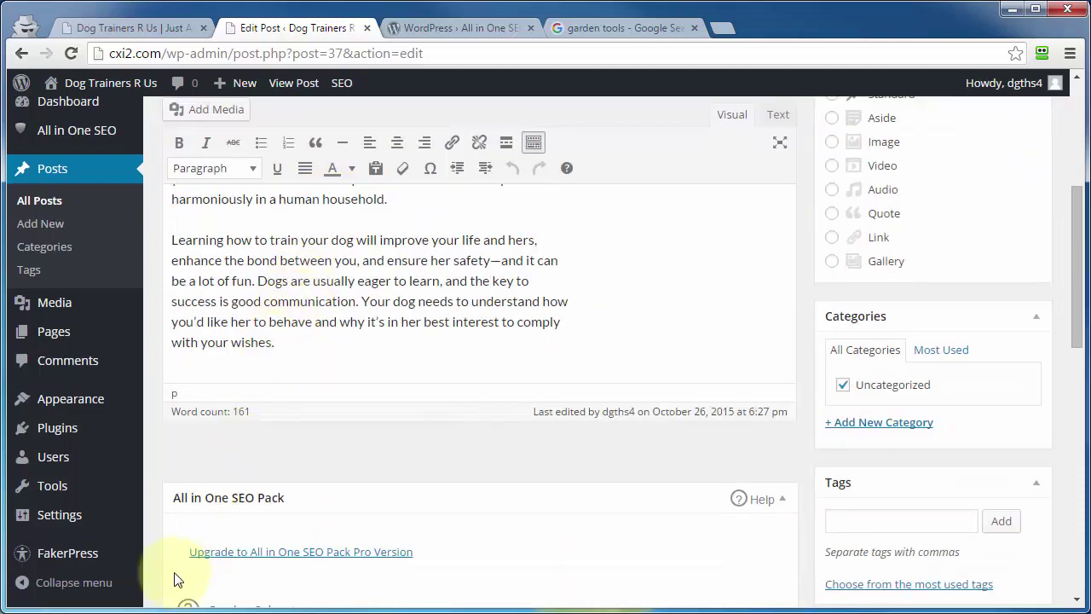
{"action": "scroll", "coordinate": [175, 577], "scroll_direction": "down", "scroll_amount": 5}
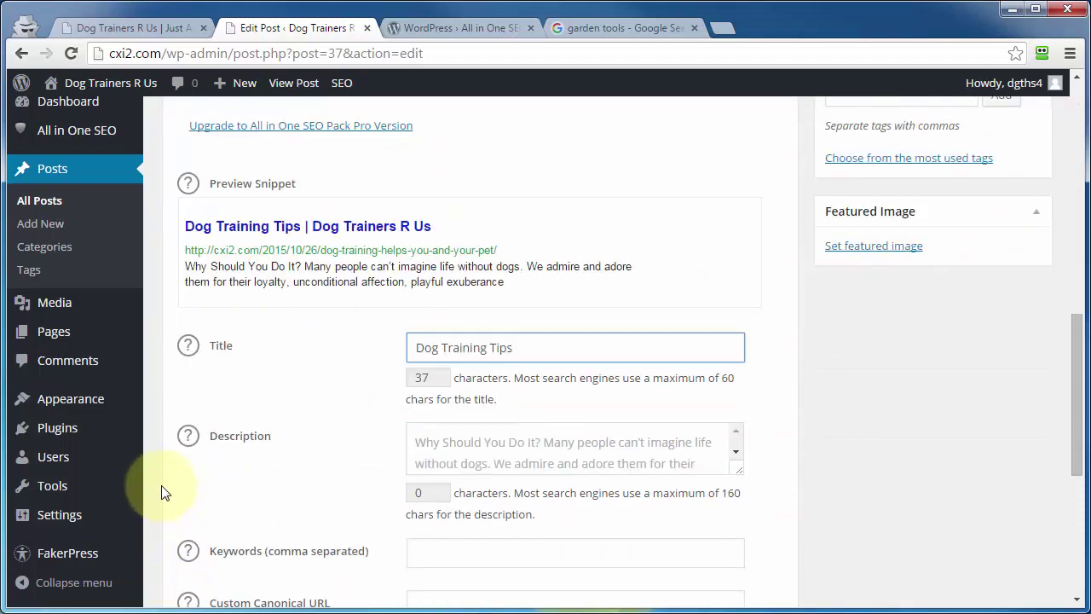
{"action": "mouse_move", "coordinate": [70, 511]}
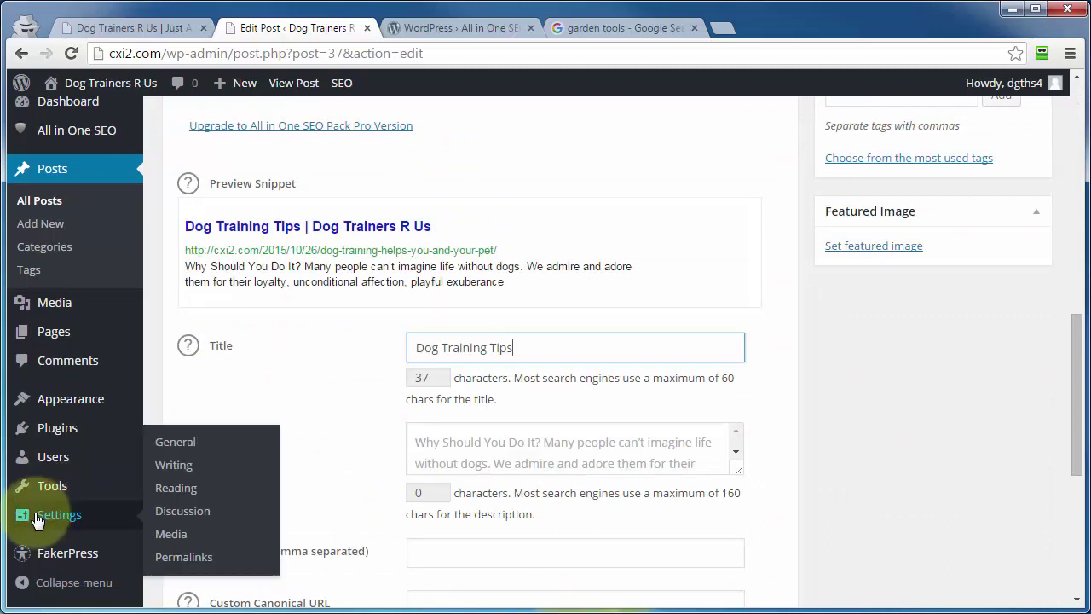
{"action": "right_click", "coordinate": [177, 565]}
{"action": "left_click", "coordinate": [217, 567]}
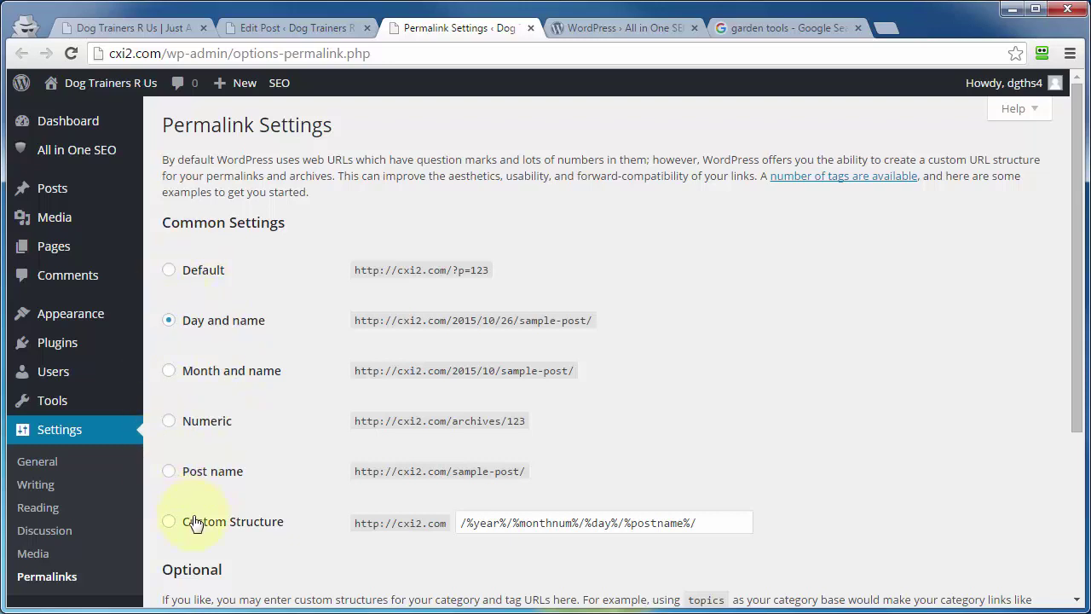
Set the site's permalink structure to Post name and save the changes
{"action": "left_click", "coordinate": [172, 474]}
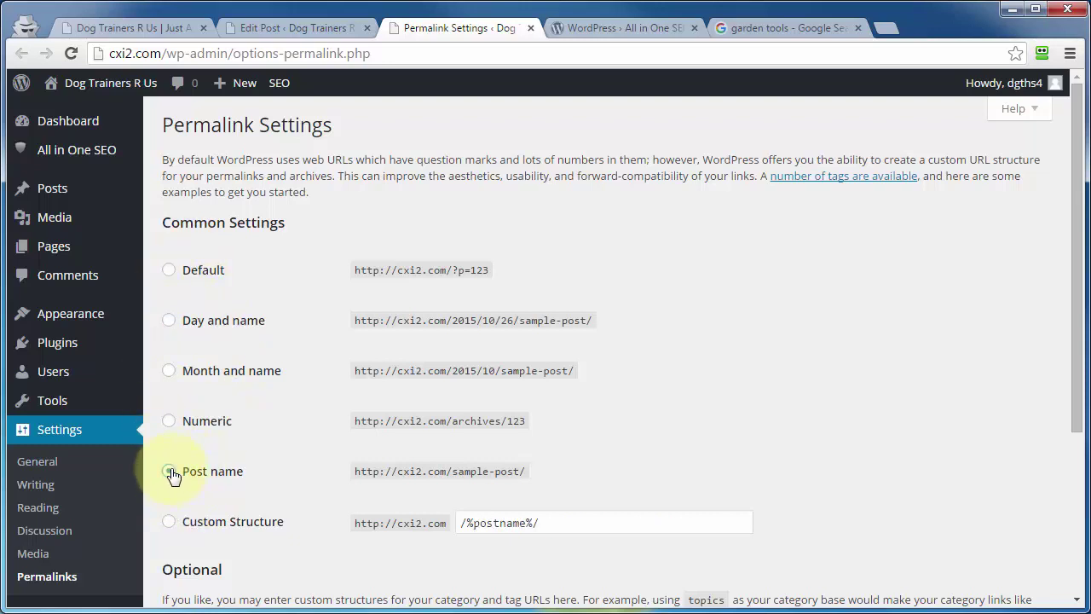
{"action": "scroll", "coordinate": [392, 471], "scroll_direction": "down", "scroll_amount": 3}
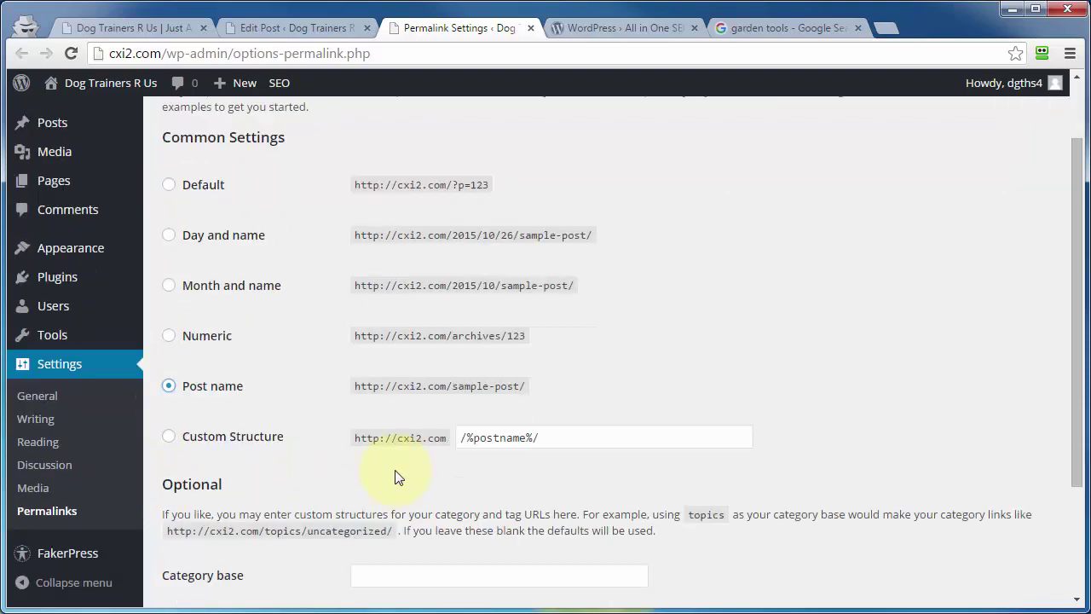
{"action": "left_click", "coordinate": [218, 528]}
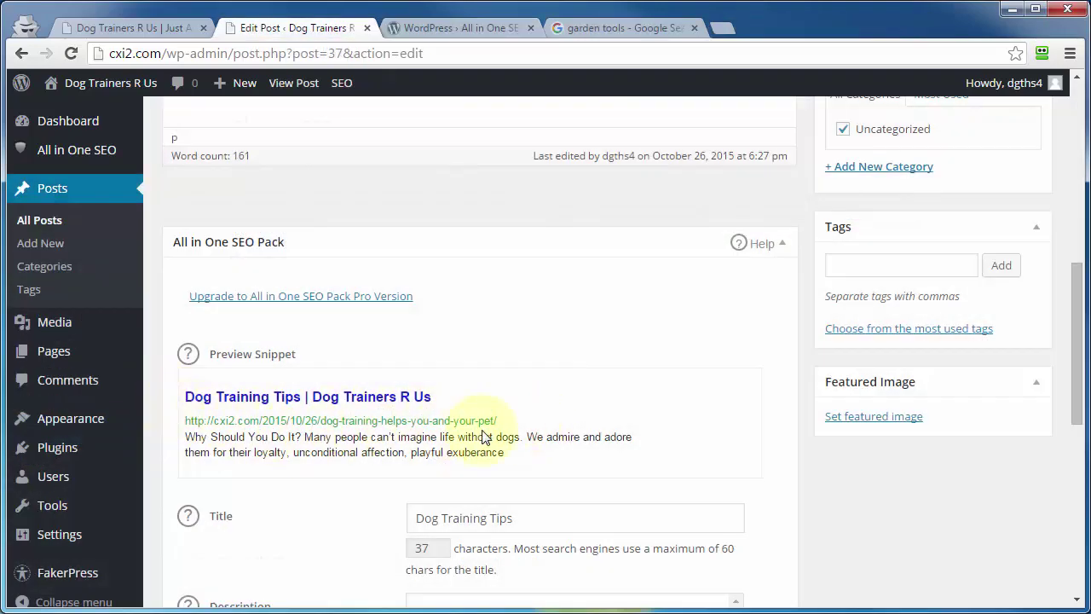
Reload the post editor and set the post's SEO title to "Dog Training Tips"
{"action": "left_click", "coordinate": [72, 53]}
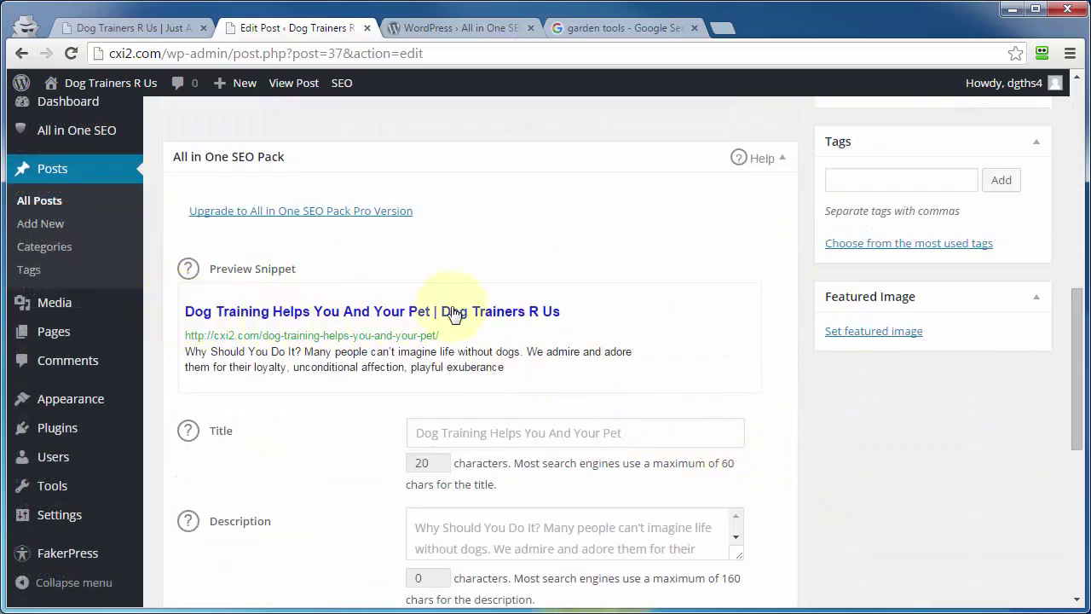
{"action": "left_click", "coordinate": [453, 431]}
{"action": "type", "text": "Dog Training Tips"}
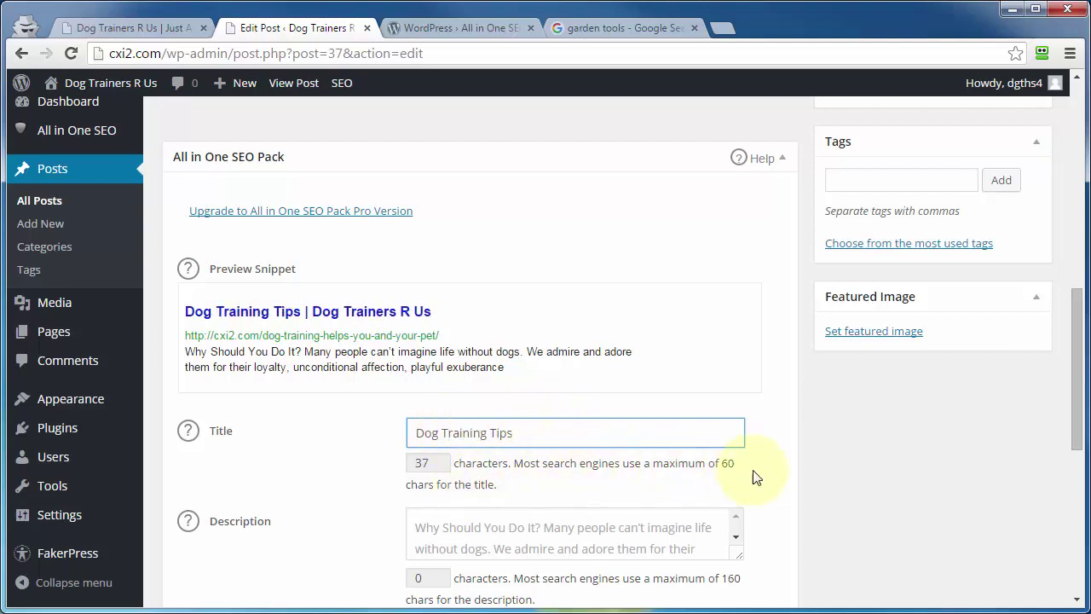
Set the SEO description to "This will give you some valuable dog training tips and techniques that every dog and puppy owner should have"
{"action": "scroll", "coordinate": [726, 465], "scroll_direction": "down", "scroll_amount": 1}
{"action": "left_click", "coordinate": [726, 458]}
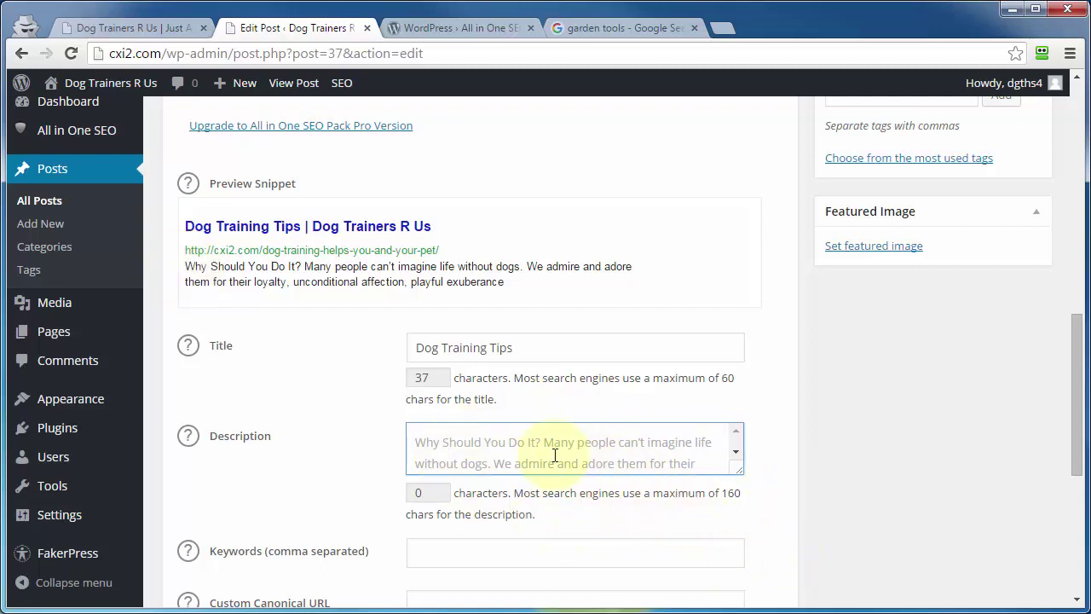
{"action": "type", "text": "This will give you some valuable dog training tips and techniques that every dog and puppy owner should have"}
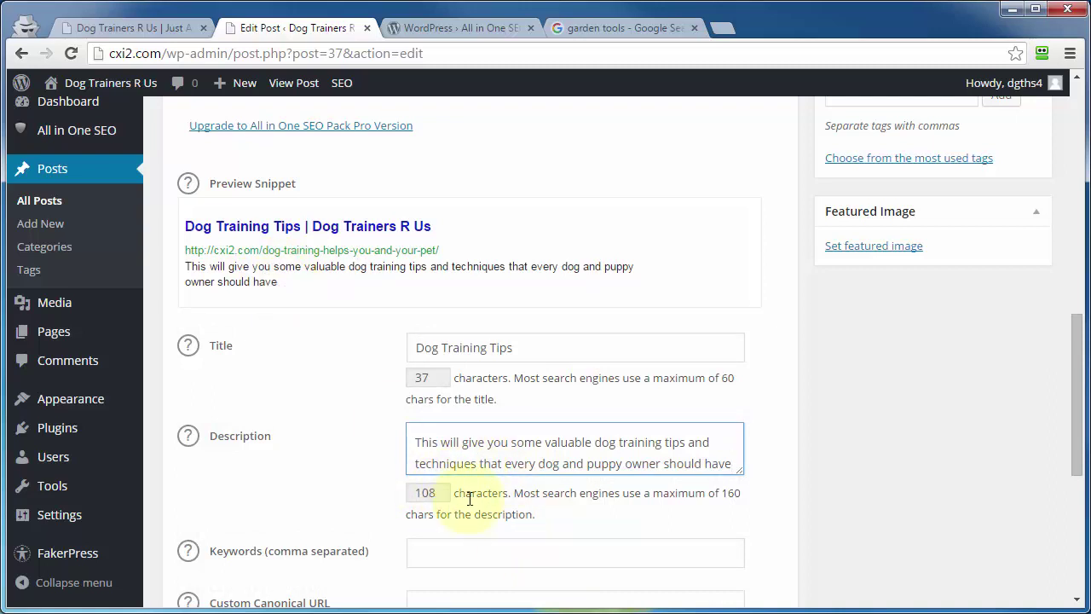
Review the preview snippet against the post's title and content, and look over the Keywords, Custom Canonical URL and Robots Meta options
{"action": "scroll", "coordinate": [469, 498], "scroll_direction": "down", "scroll_amount": 2}
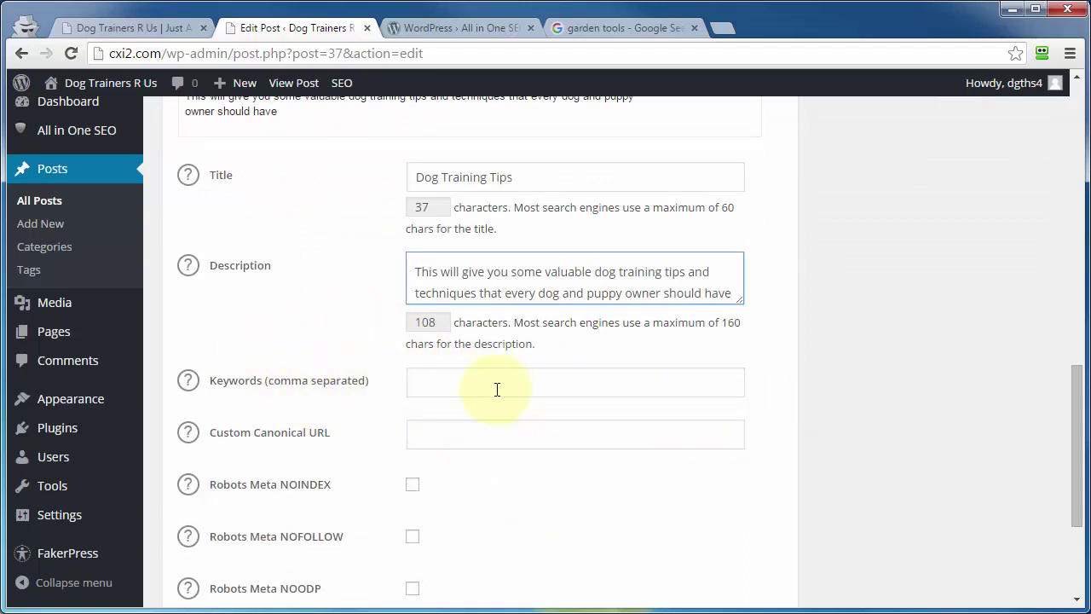
{"action": "scroll", "coordinate": [560, 441], "scroll_direction": "up", "scroll_amount": 9}
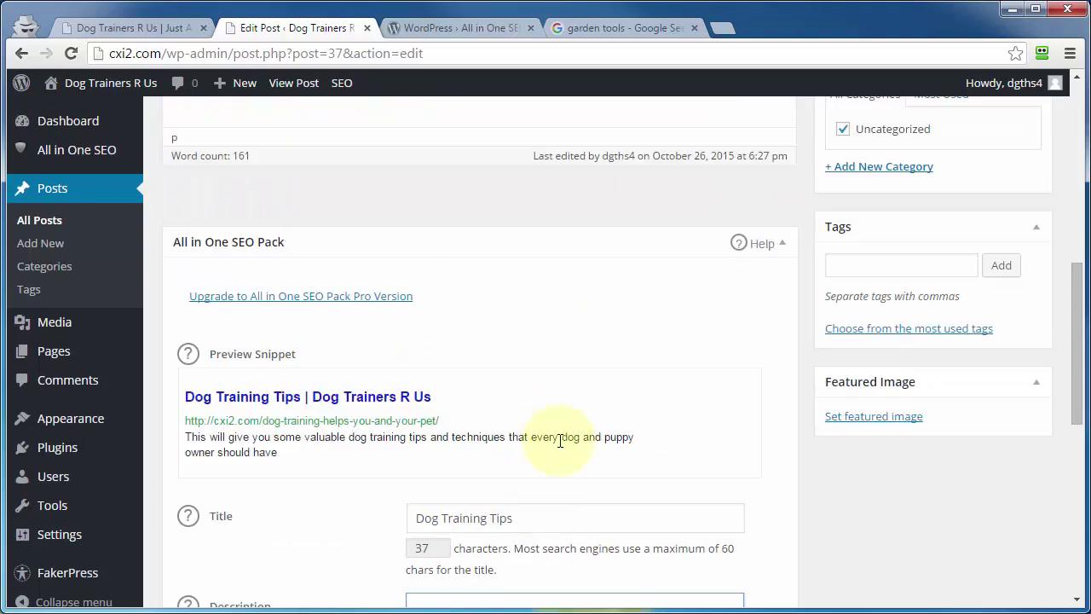
{"action": "scroll", "coordinate": [512, 311], "scroll_direction": "up", "scroll_amount": 2}
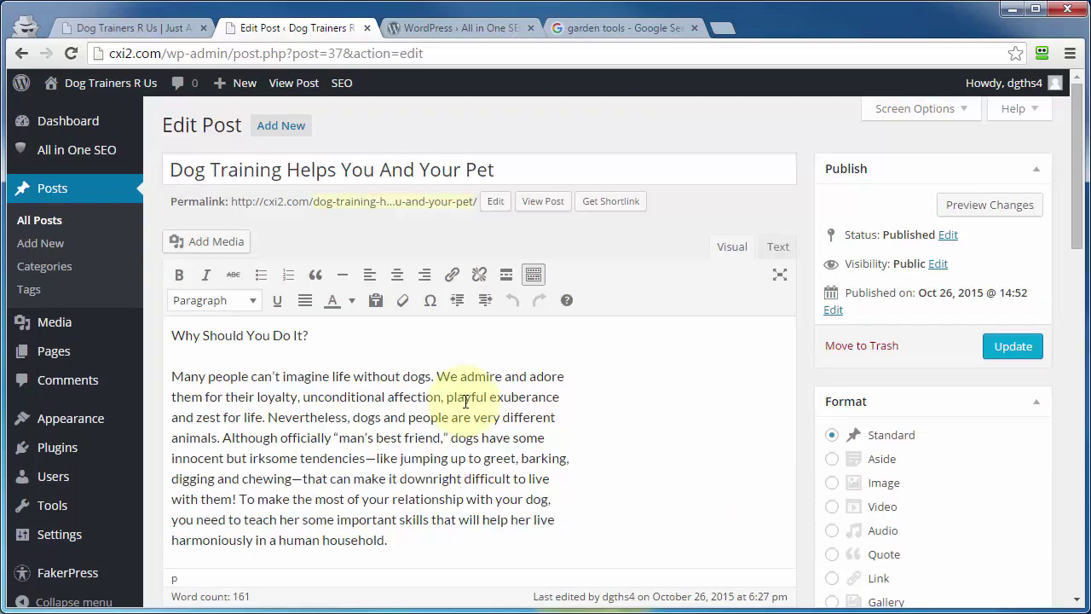
{"action": "scroll", "coordinate": [363, 235], "scroll_direction": "up", "scroll_amount": 1}
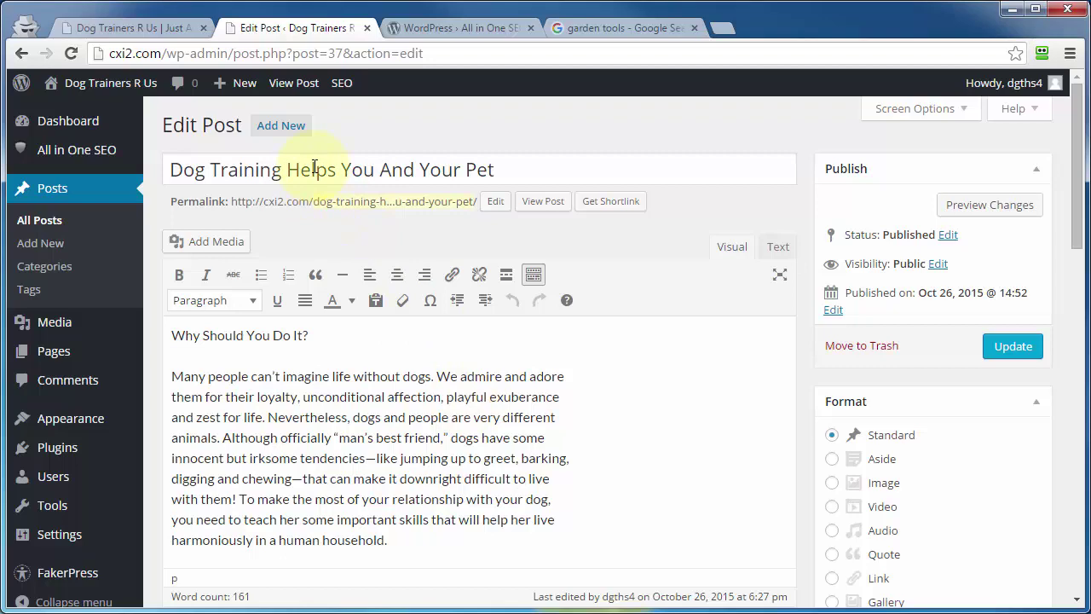
{"action": "left_click", "coordinate": [596, 29]}
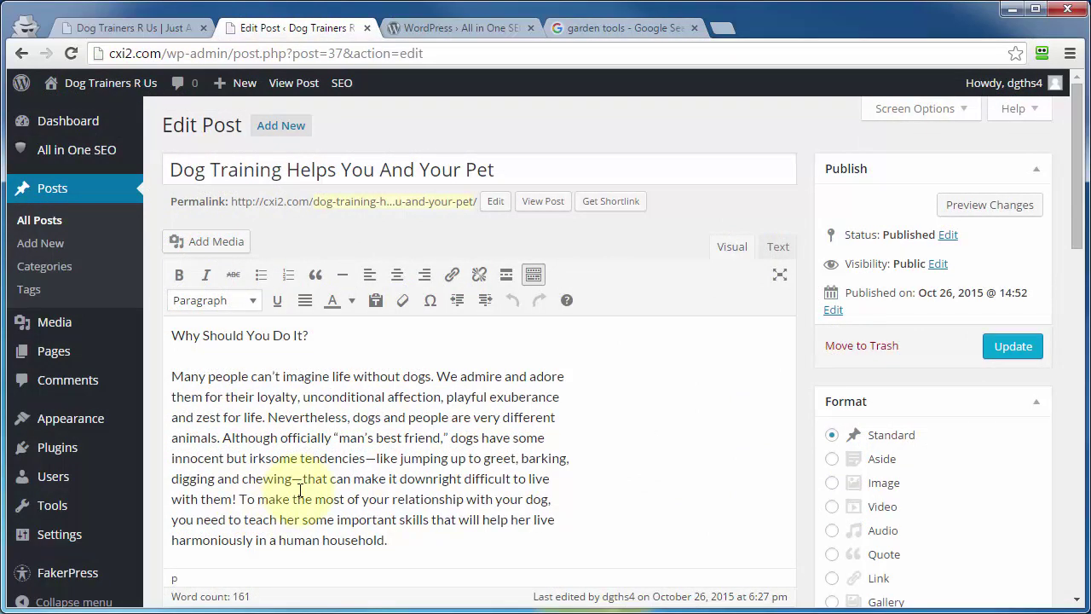
{"action": "scroll", "coordinate": [447, 434], "scroll_direction": "down", "scroll_amount": 1}
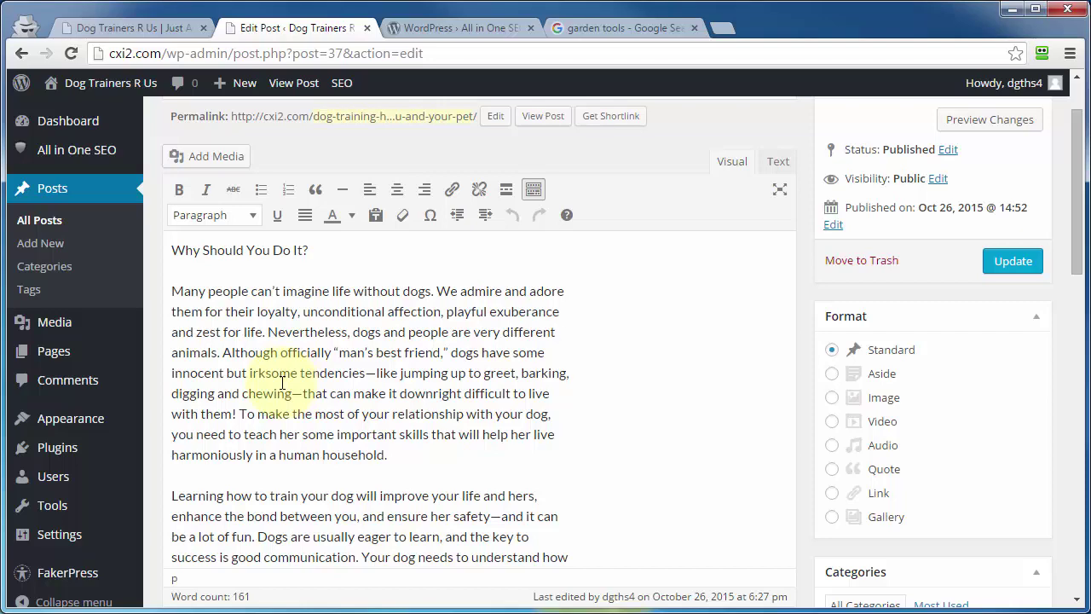
{"action": "scroll", "coordinate": [282, 382], "scroll_direction": "down", "scroll_amount": 10}
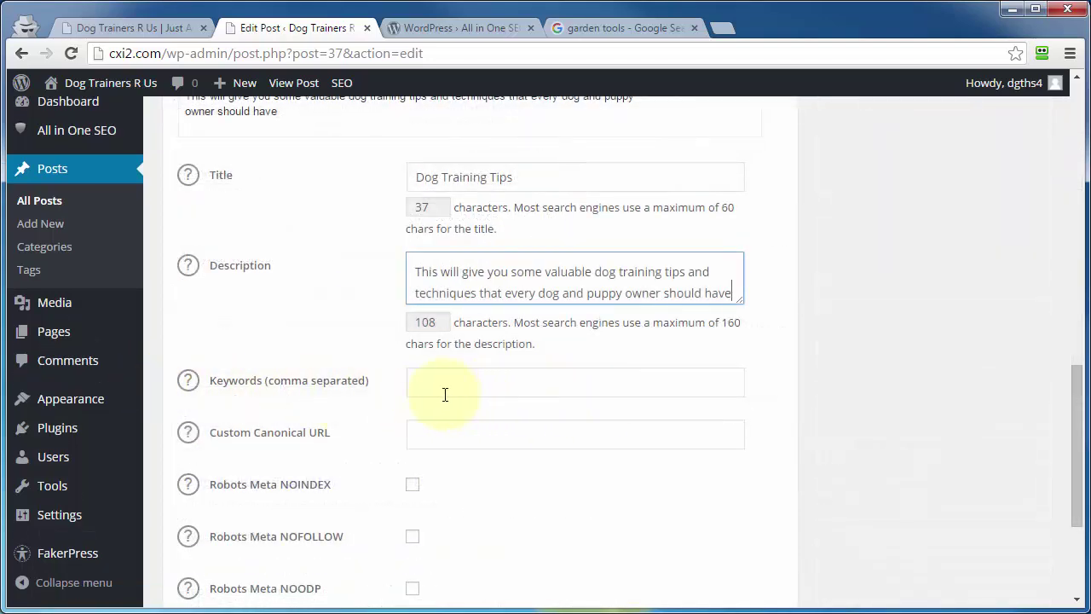
{"action": "scroll", "coordinate": [445, 393], "scroll_direction": "down", "scroll_amount": 3}
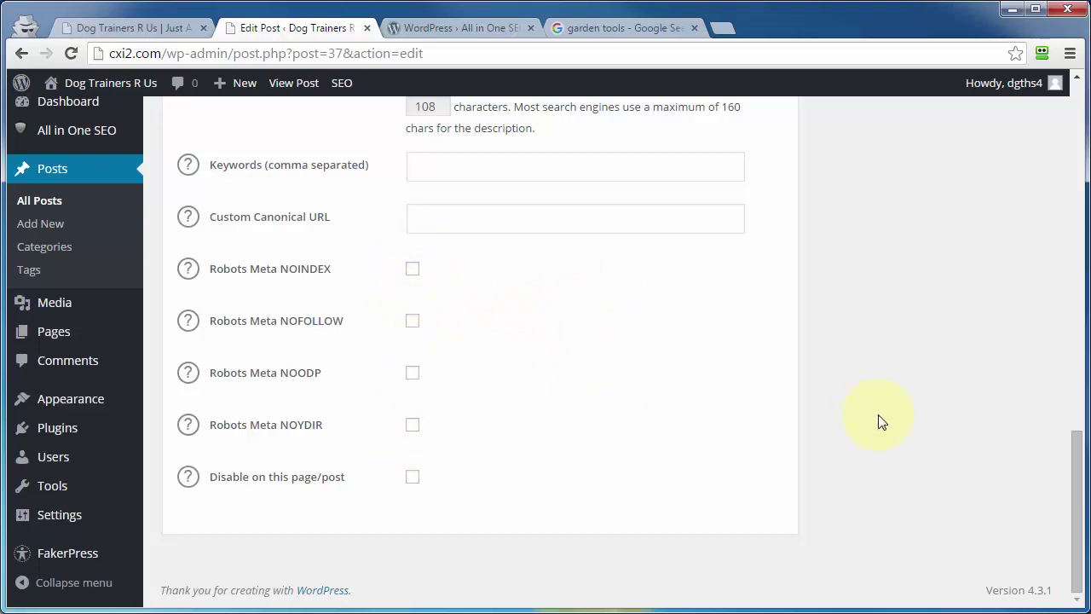
Update the published post to save its SEO title and description
{"action": "scroll", "coordinate": [903, 443], "scroll_direction": "up", "scroll_amount": 10}
{"action": "left_click", "coordinate": [1013, 218]}
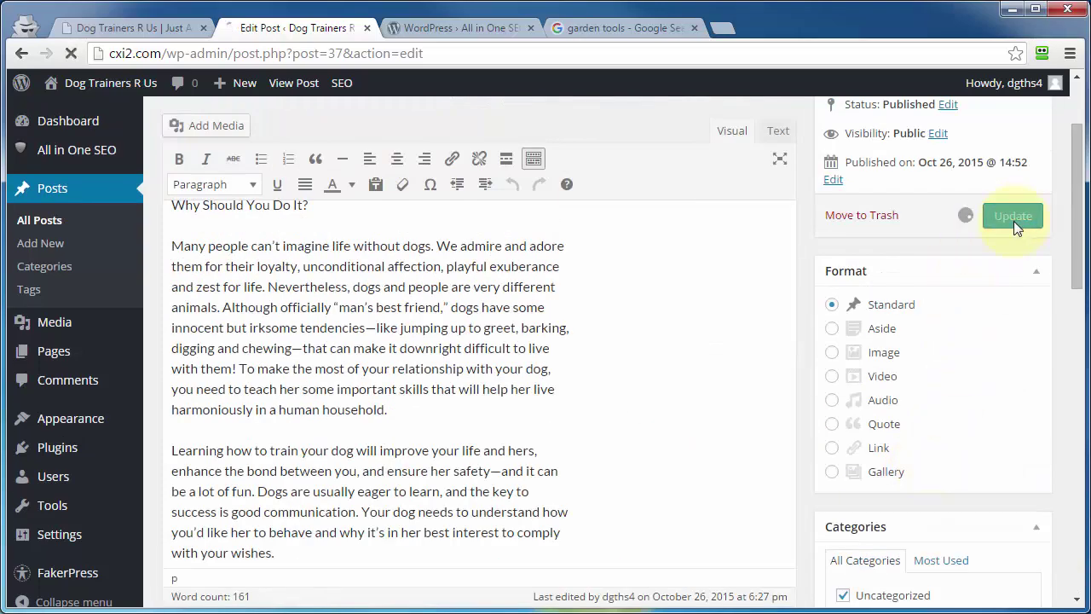